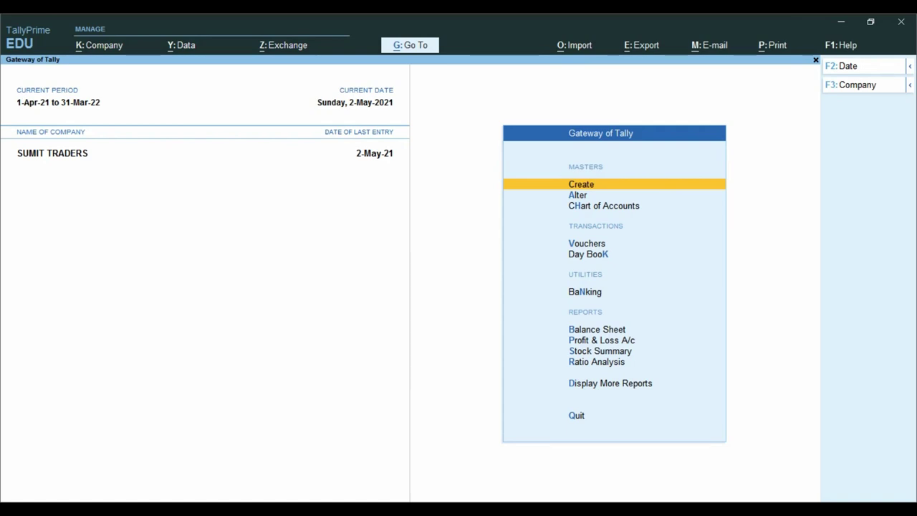
key("Down")
key("Down")
key("Down")
key("Down")
key("Down")
key("Down")
key("Down")
key("Down")
key("Down")
key("Down")
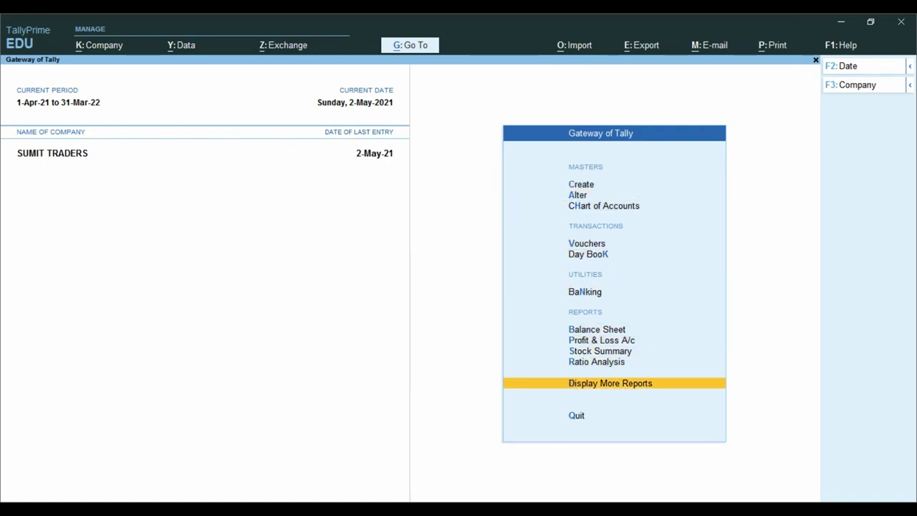
key("Return")
key("Escape")
Open the Day Book and set its period to 1-Apr-21 to 2-May-21.
key("Up")
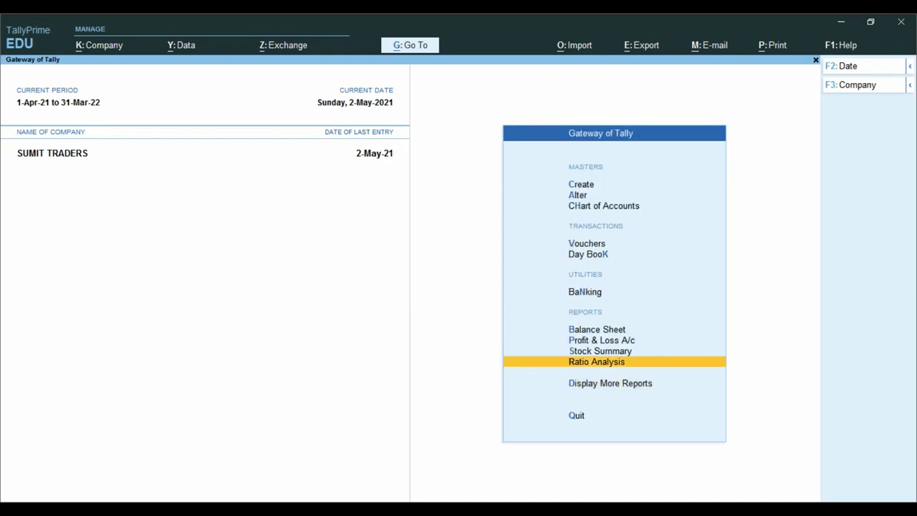
key("Up")
key("Up")
key("Up")
key("Up")
key("Up")
key("Up")
key("Down")
key("Return")
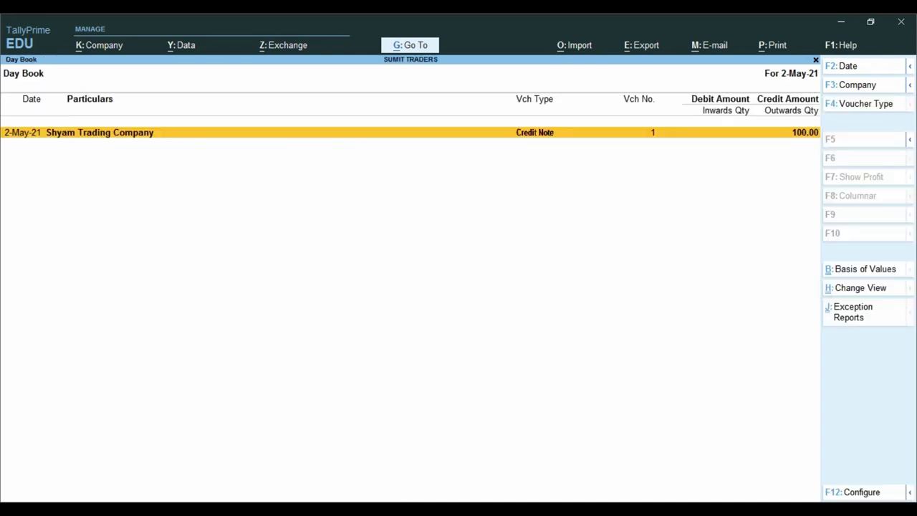
key("F2")
key("BackSpace")
key("Return")
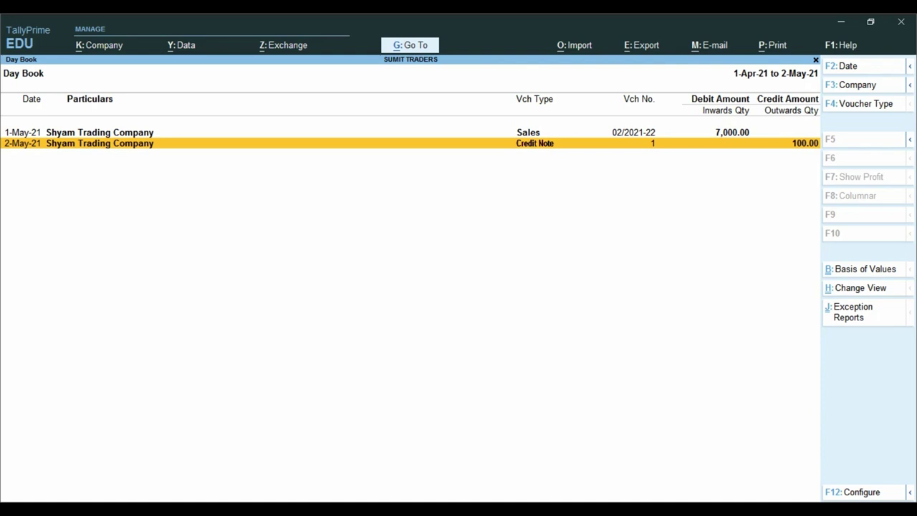
Open the 1-May-21 sales voucher, compare it with the SALE INV.pdf tax invoice, and close the voucher.
key("Up")
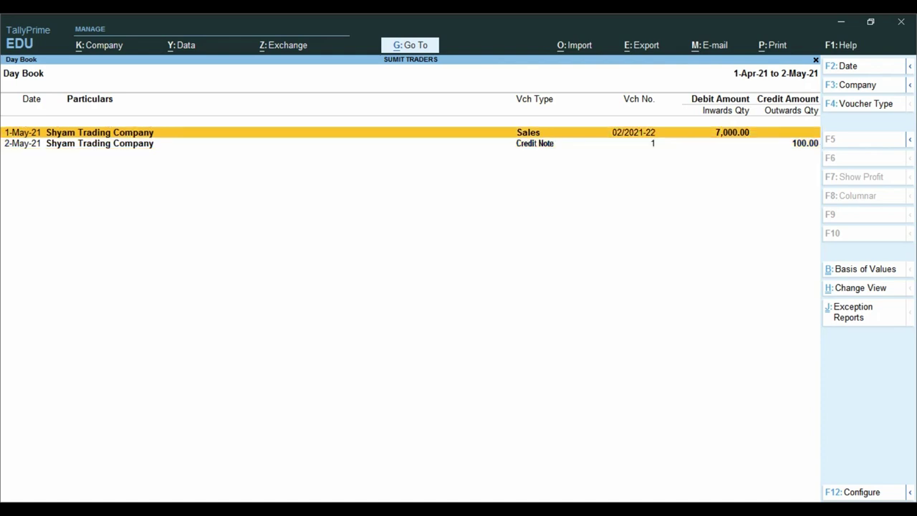
key("Return")
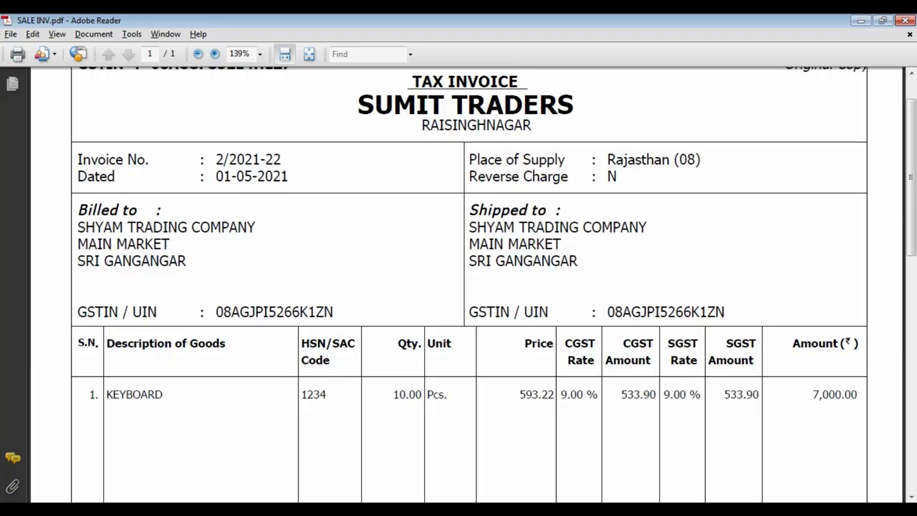
scroll(469, 287, "down", 10)
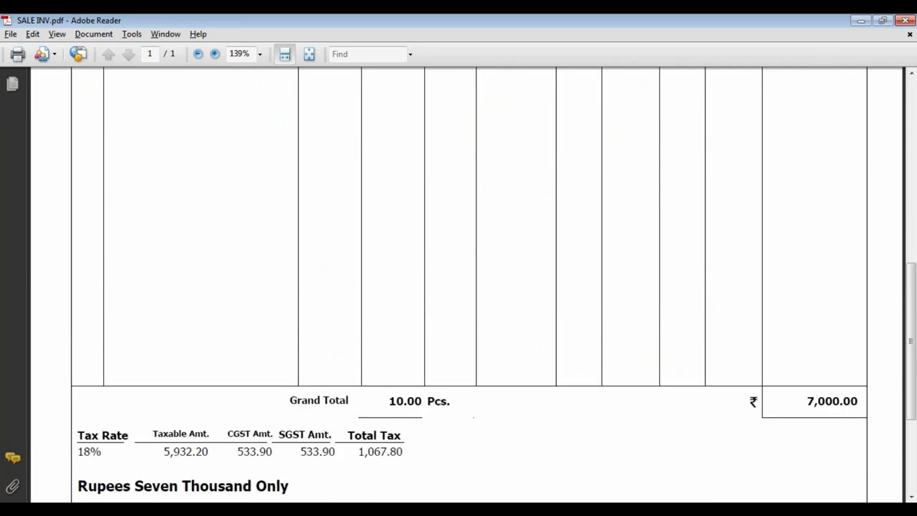
scroll(469, 286, "up", 3)
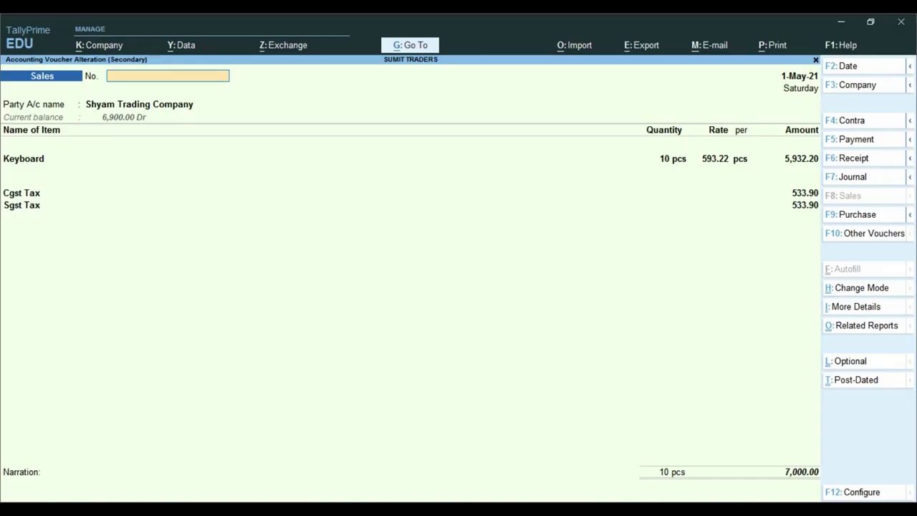
key("Escape")
Open the 2-May-21 credit note, review its entries alongside the rate difference question image, and accept the voucher.
key("Down")
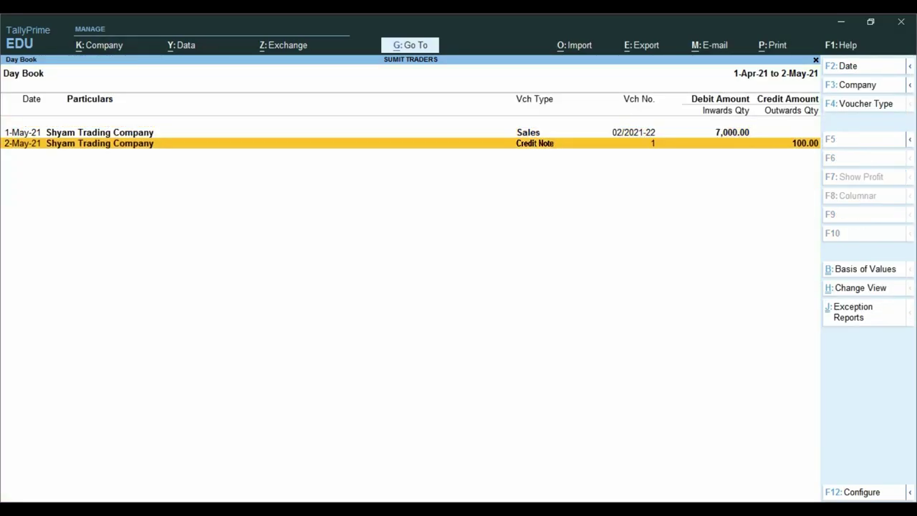
key("Return")
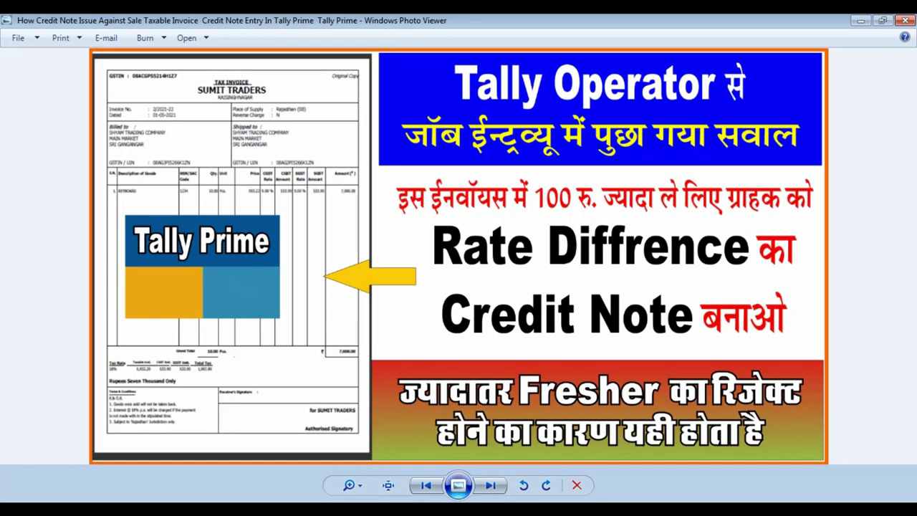
scroll(557, 214, "up", 3)
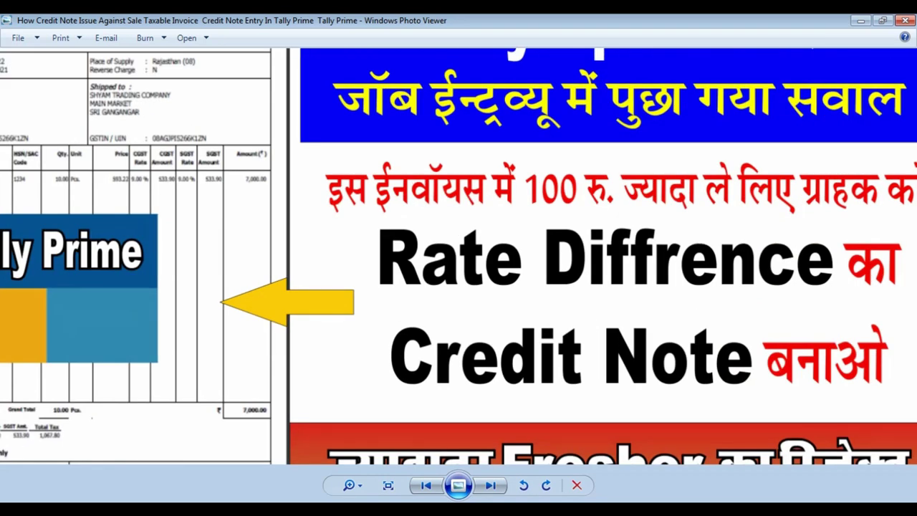
scroll(557, 215, "down", 3)
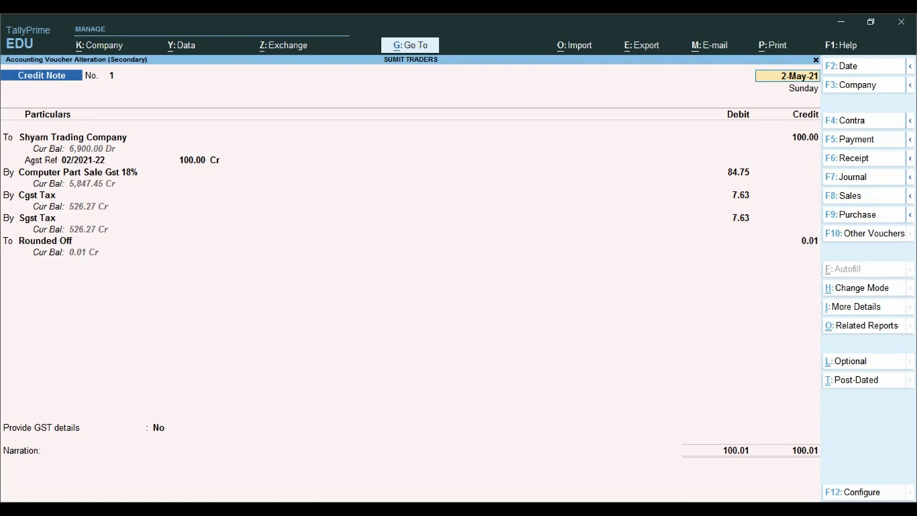
key("ctrl+a")
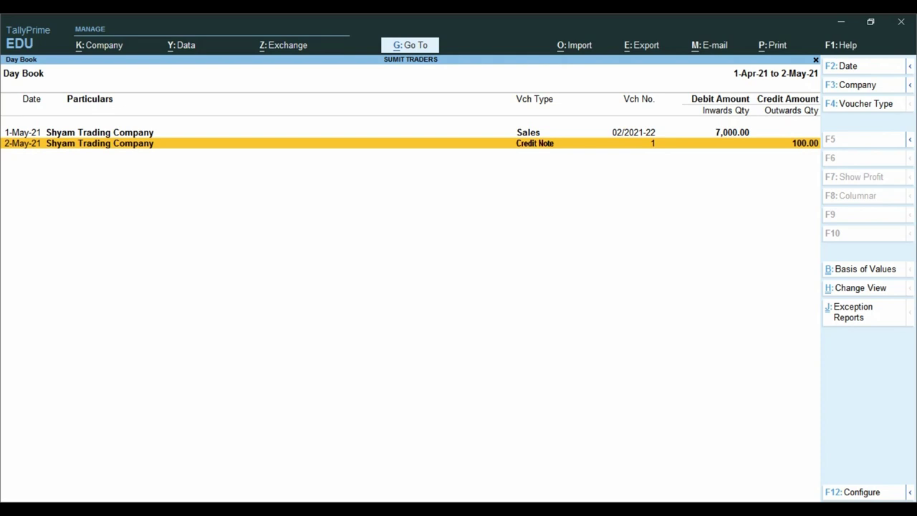
Open the ledger vouchers of Shyam Trading Company and examine the credit total and closing balance.
key("Escape")
key("Escape")
type("ndalShy")
key("Return")
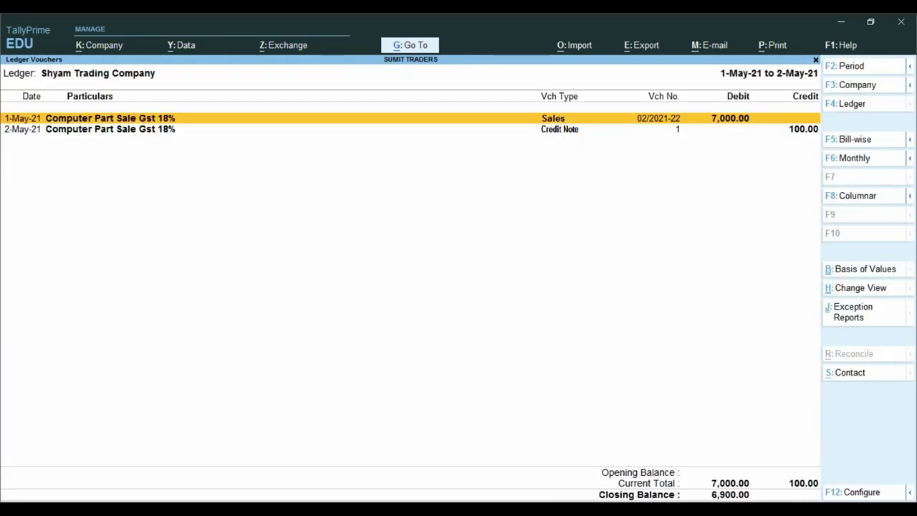
key("ctrl+1")
left_click(757, 474)
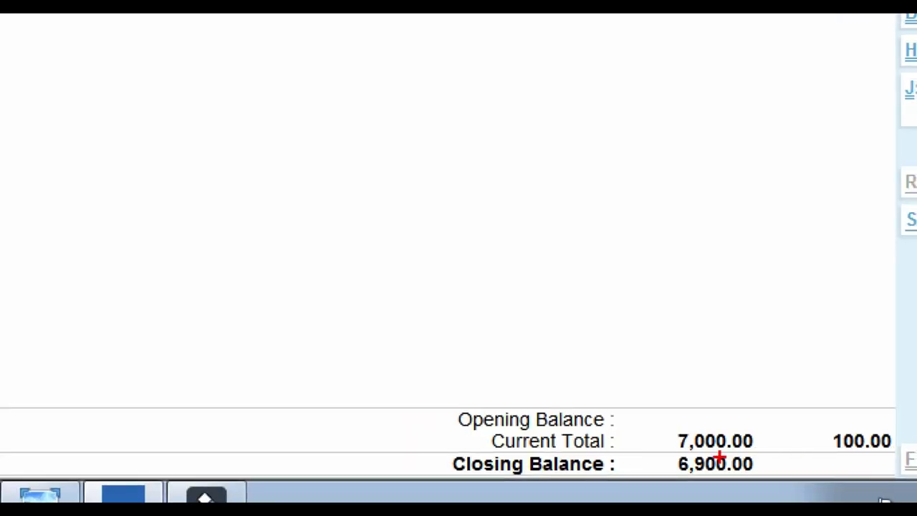
mouse_move(818, 412)
left_mouse_down()
mouse_move(853, 445)
mouse_move(899, 459)
left_mouse_up()
left_click_drag(655, 452, 786, 483)
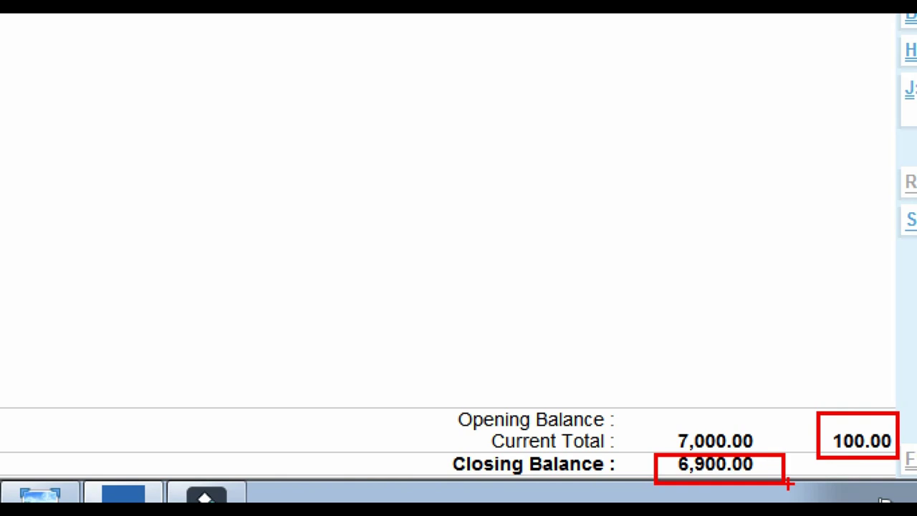
key("Escape")
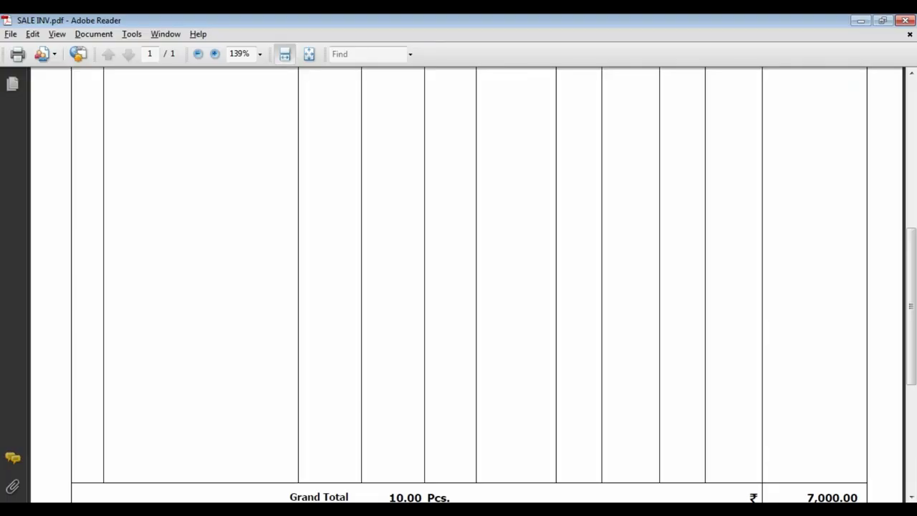
Switch to SALE INV.pdf in Adobe Reader and read through the party details, item line and tax summary.
scroll(466, 287, "up", 10)
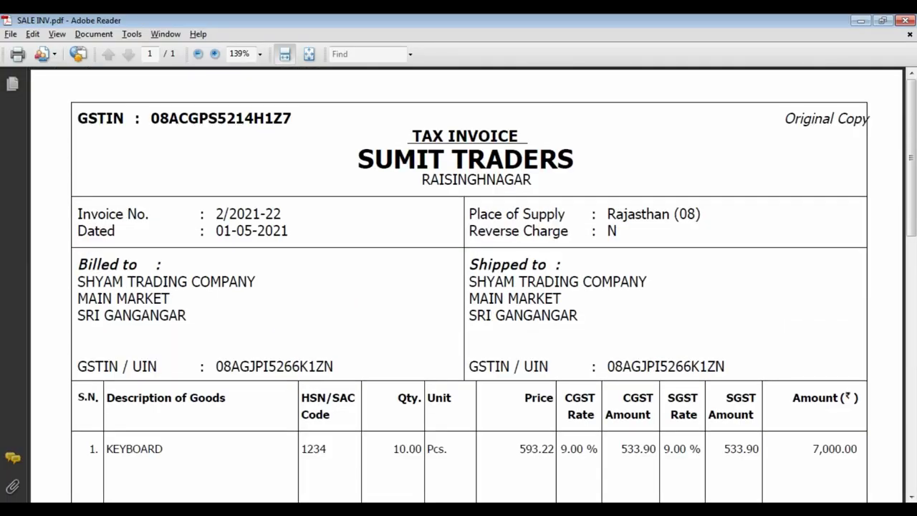
scroll(466, 286, "down", 5)
scroll(466, 286, "up", 4)
scroll(465, 287, "down", 1)
scroll(465, 286, "down", 1)
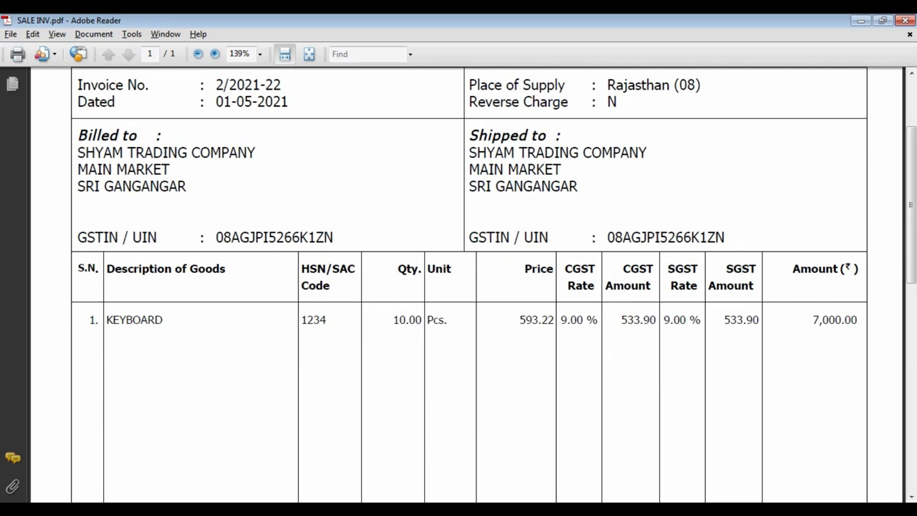
scroll(466, 286, "down", 10)
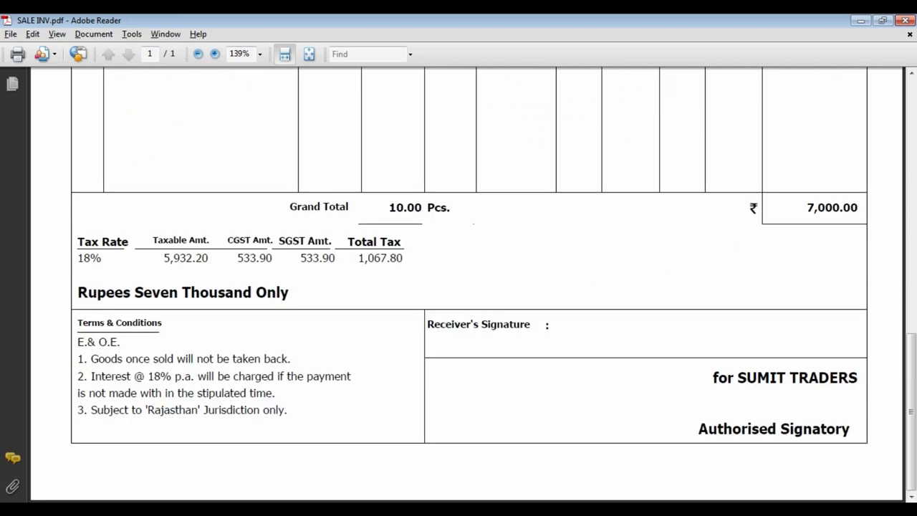
scroll(466, 287, "up", 1)
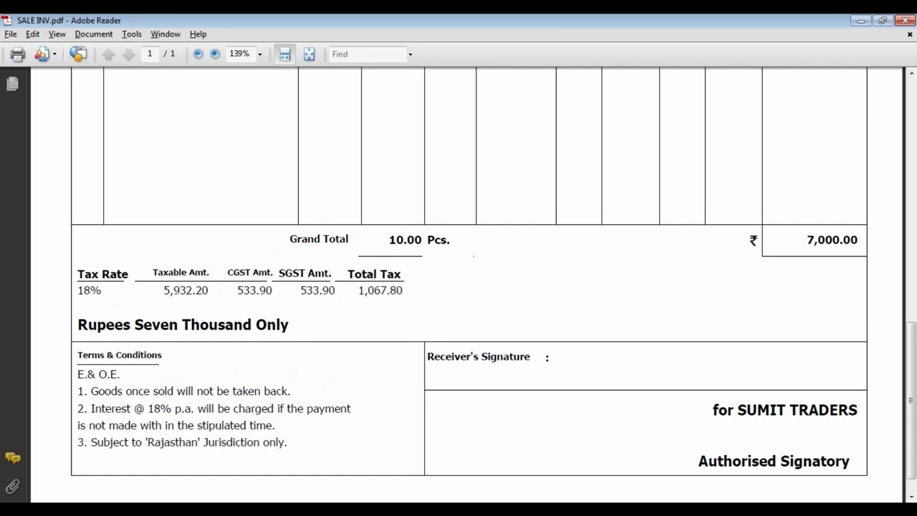
Switch to the Excel worksheet and examine the sale value, CGST tax and SGST tax in row 5.
left_click(350, 486)
left_click(475, 324)
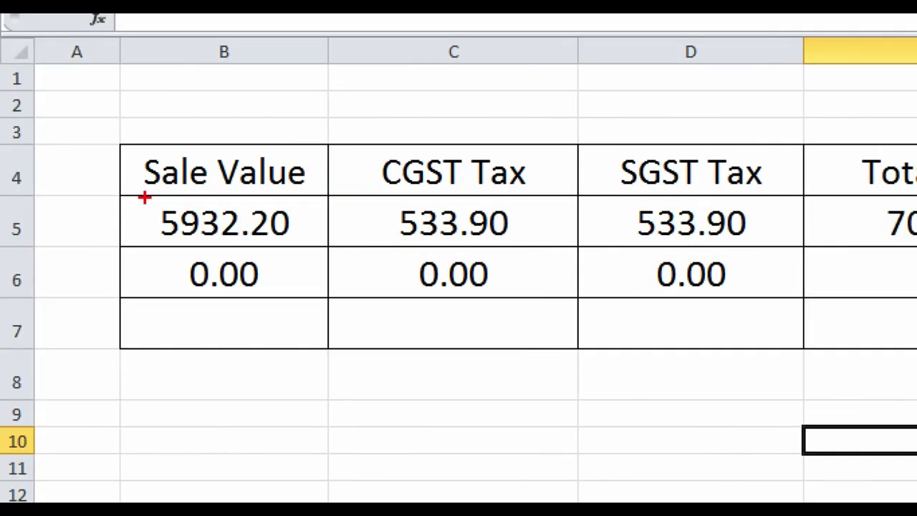
mouse_move(126, 198)
left_mouse_down()
mouse_move(151, 215)
mouse_move(333, 250)
left_mouse_up()
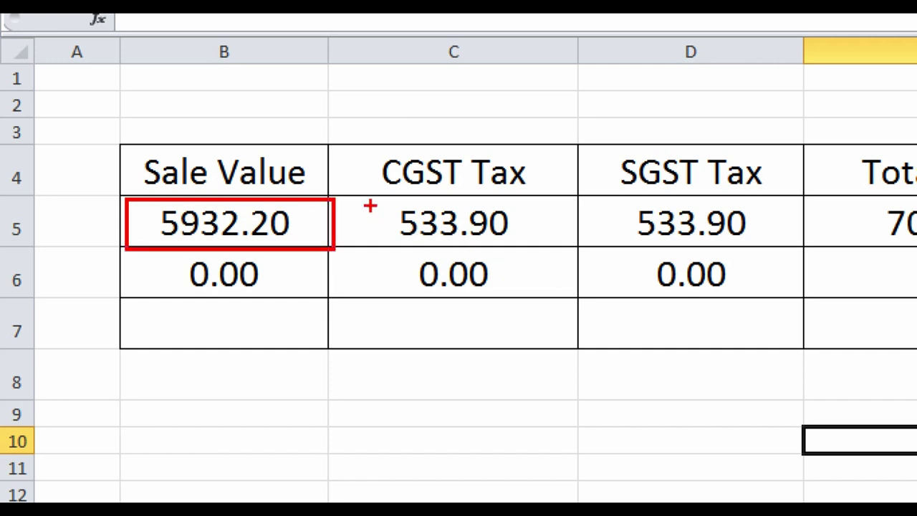
left_click_drag(366, 195, 542, 246)
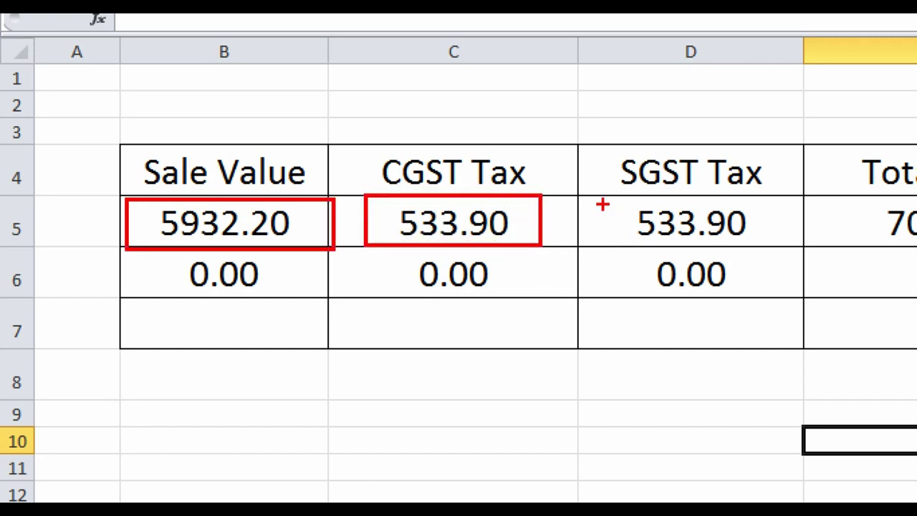
mouse_move(600, 196)
left_mouse_down()
mouse_move(655, 229)
mouse_move(798, 248)
left_mouse_up()
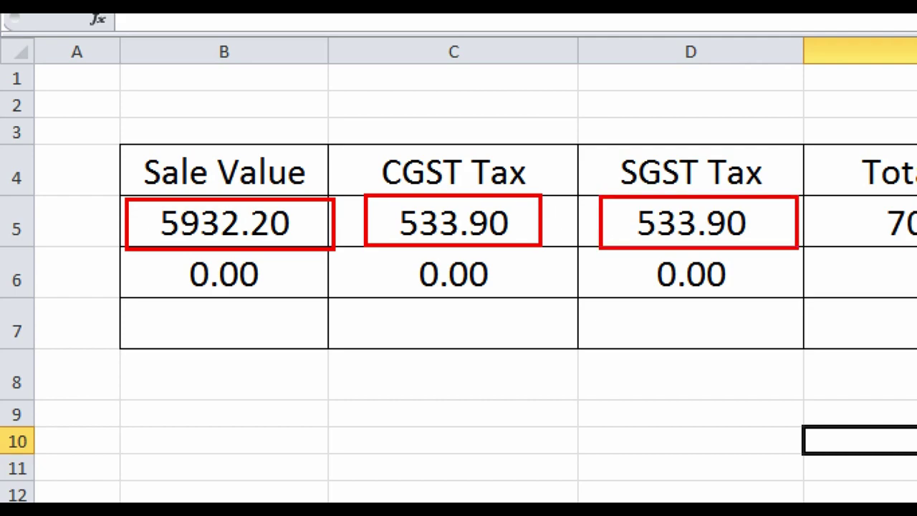
key("Escape")
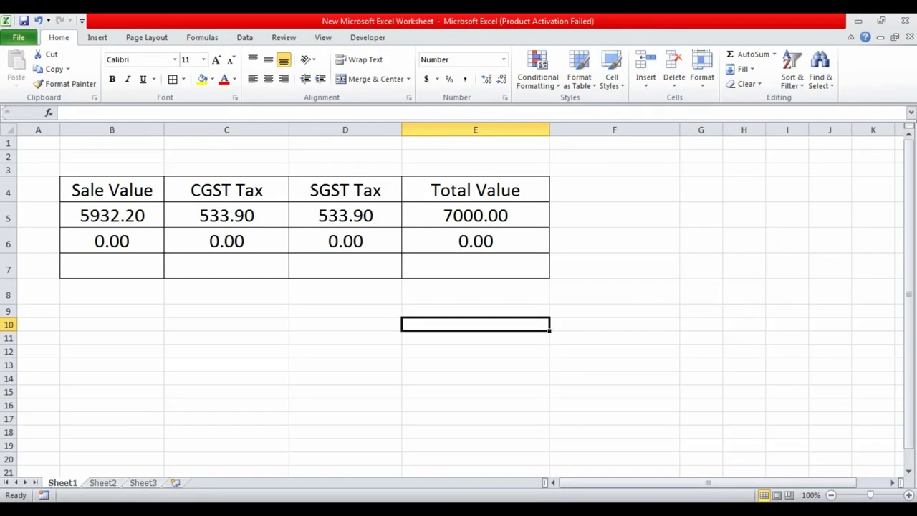
Inspect the formula behind the Total Value in cell E5 without changing it.
left_click(475, 215)
key("F2")
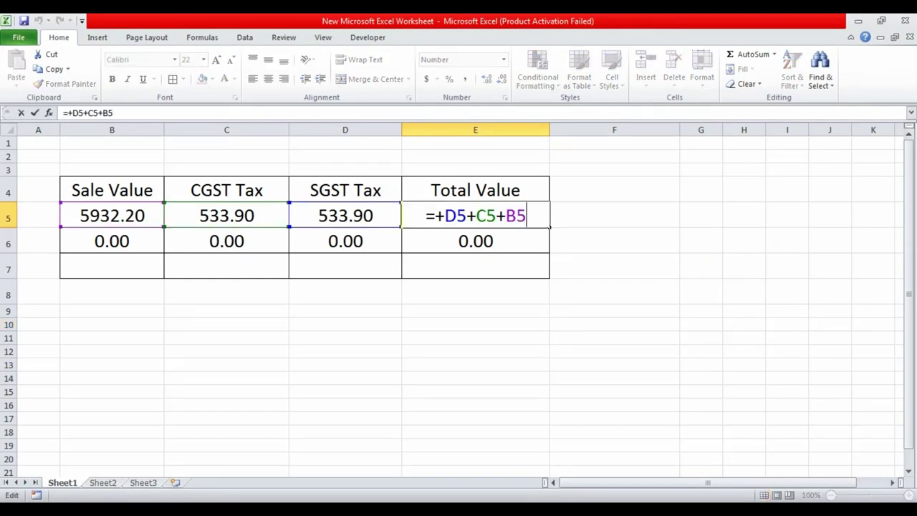
key("Escape")
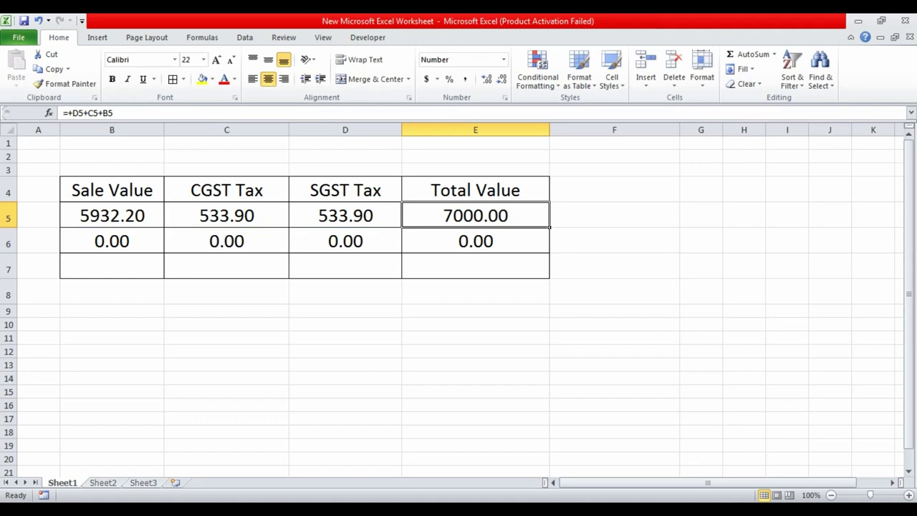
Enter 1000 as the Total Value in E6 and add E6 and E5 together in E7.
left_click(475, 241)
type("1000")
key("Return")
type("+")
key("Up")
type("+")
key("Up")
key("Up")
key("Return")
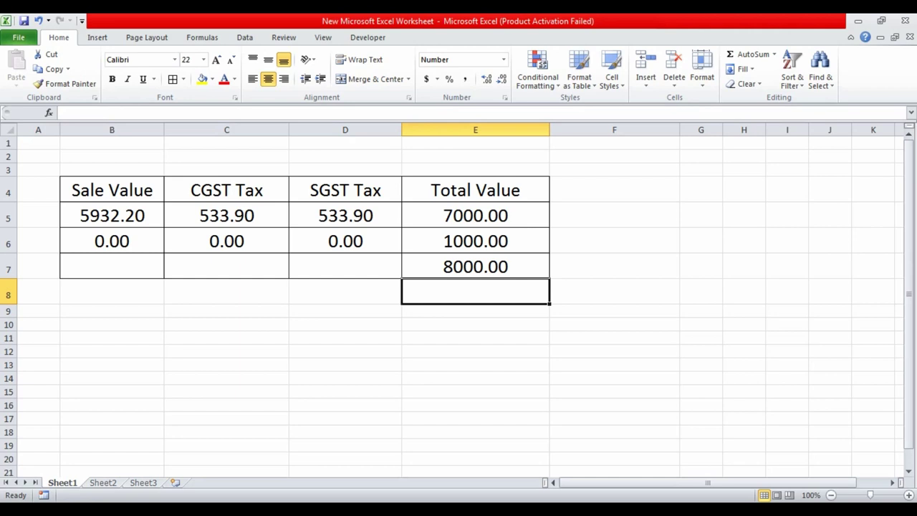
Compare the E5 and E6 totals, and undo the trial amount and its sum in the Total Value column.
left_click(475, 240)
left_click(475, 215)
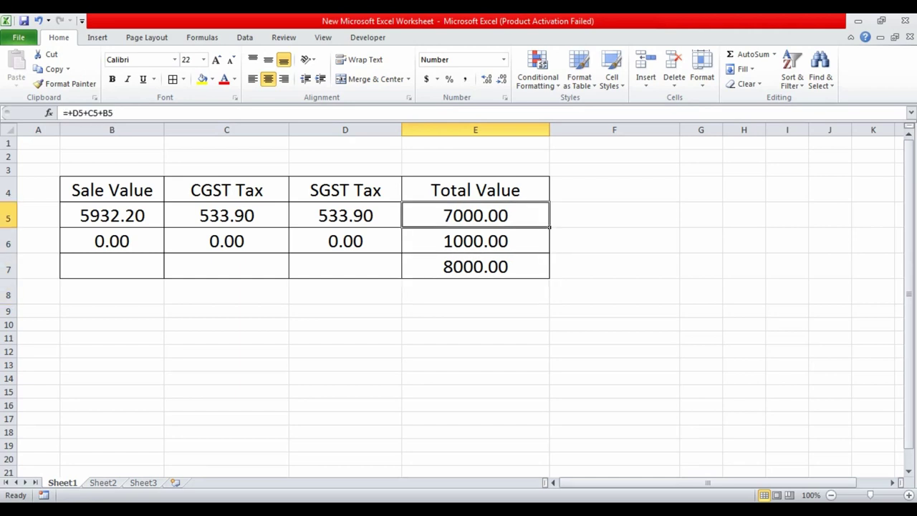
left_click(475, 241)
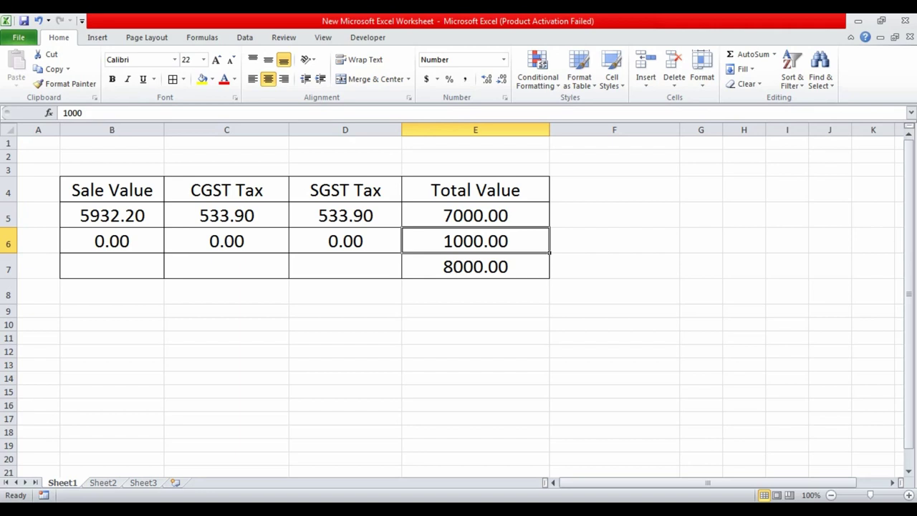
key("ctrl+z")
key("ctrl+z")
key("ctrl+z")
key("ctrl+z")
key("ctrl+z")
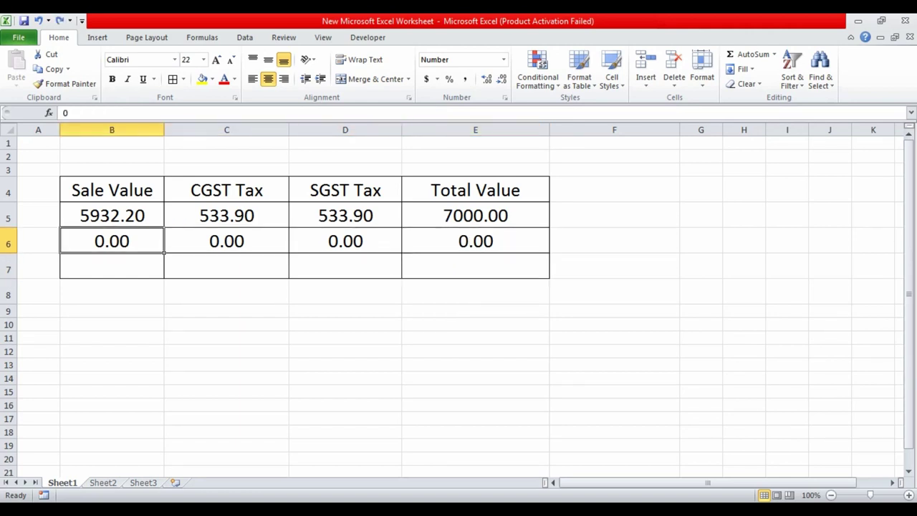
Check the tax summary in the sale invoice PDF, return to the worksheet and enter +1000*100/118 as the Sale Value in B6.
key("alt+Tab")
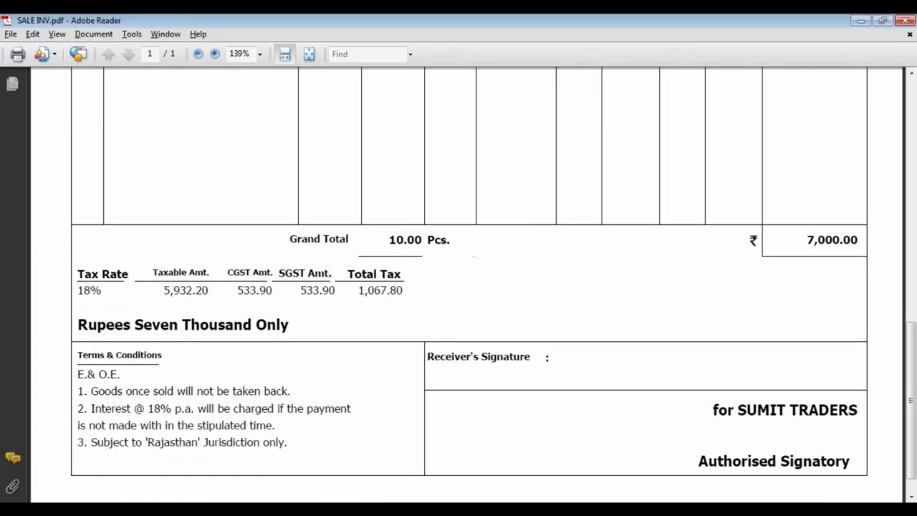
key("alt+Tab")
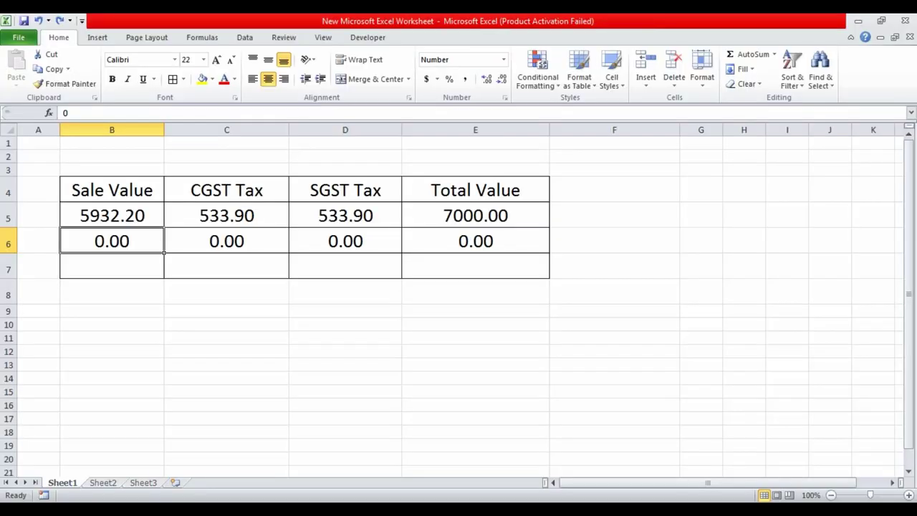
type("+")
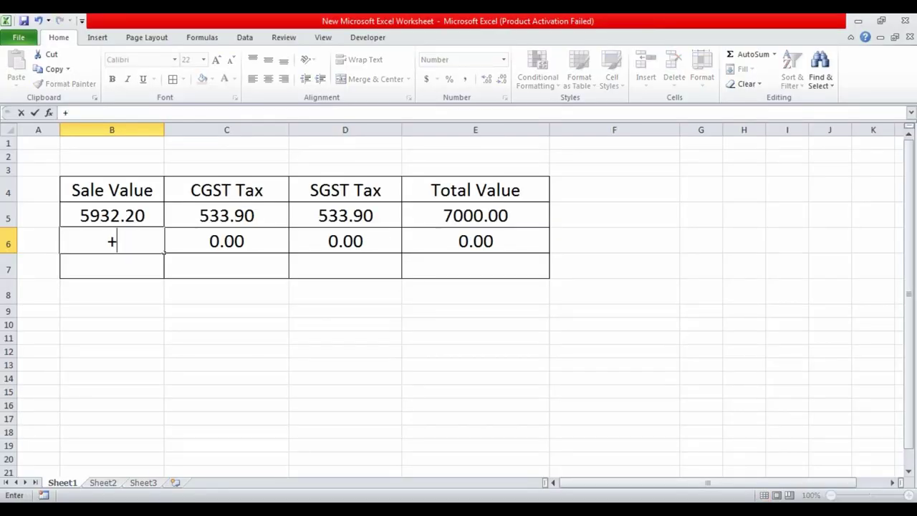
type("1000*")
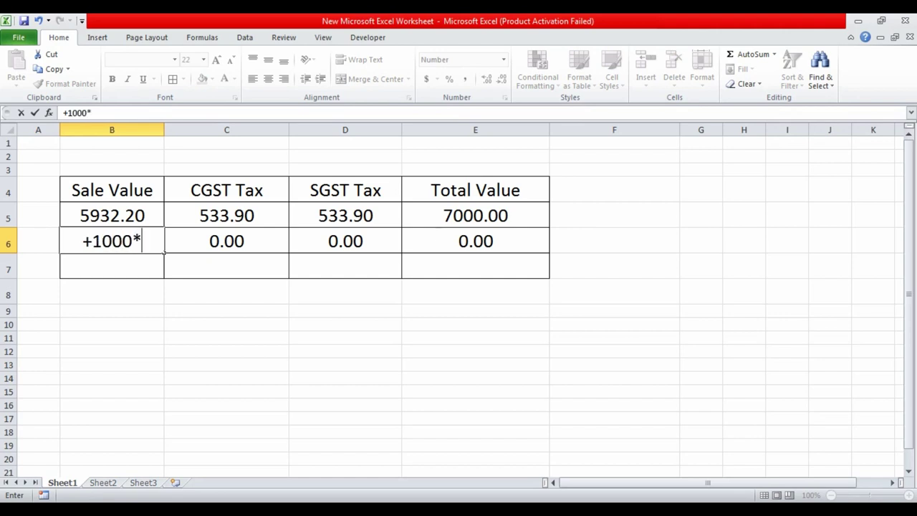
type("100/11")
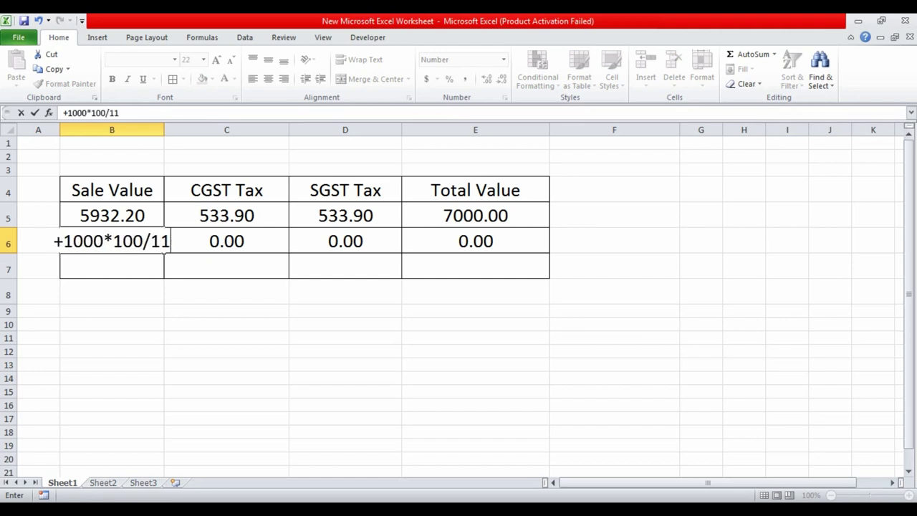
type("8")
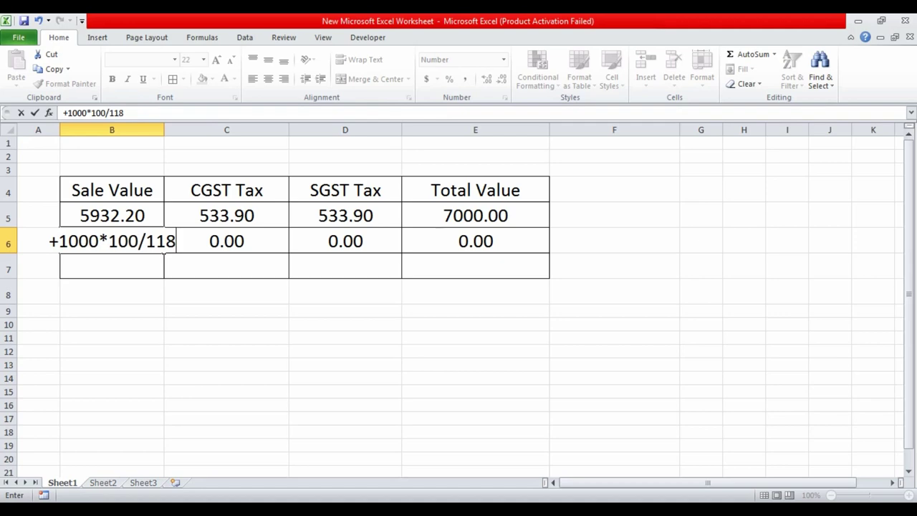
key("Return")
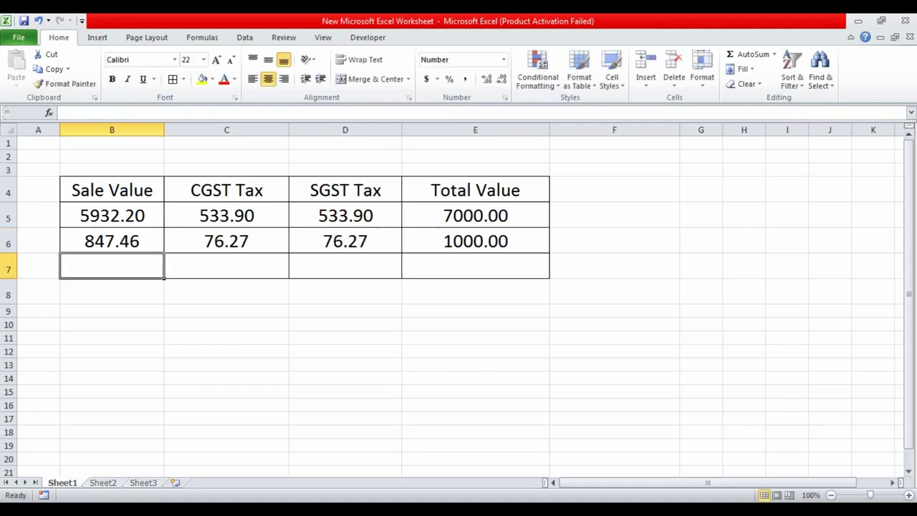
Select the Sale Value in B6 and examine the CGST and SGST tax amounts in row 6.
left_click(112, 241)
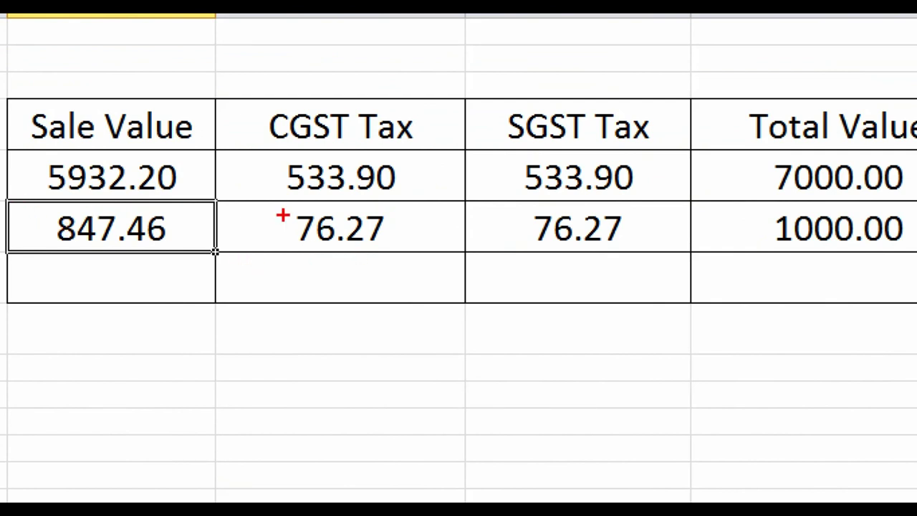
mouse_move(247, 193)
left_mouse_down()
mouse_move(385, 255)
mouse_move(422, 254)
left_mouse_up()
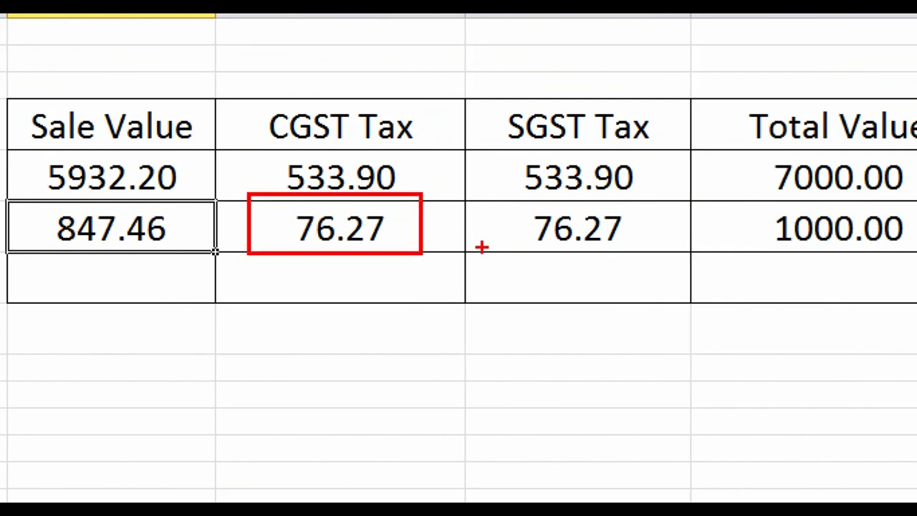
mouse_move(492, 193)
left_mouse_down()
mouse_move(526, 240)
mouse_move(669, 256)
left_mouse_up()
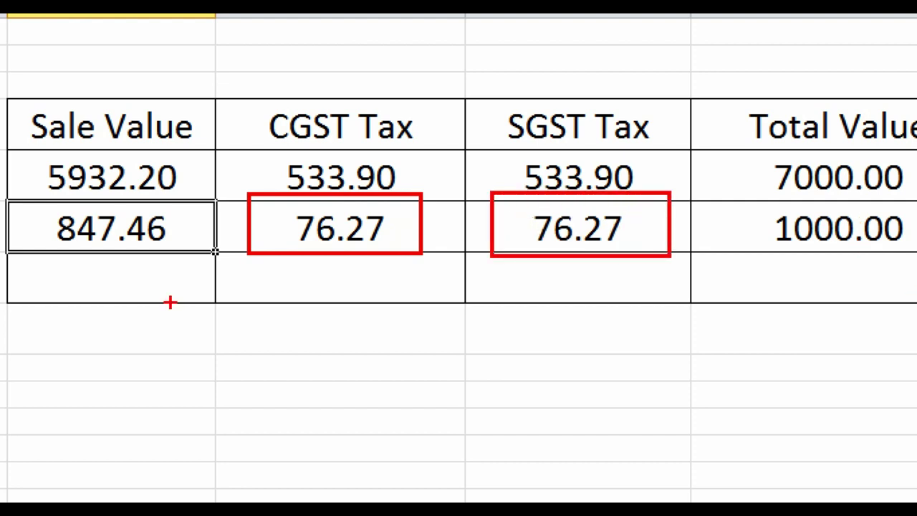
key("Escape")
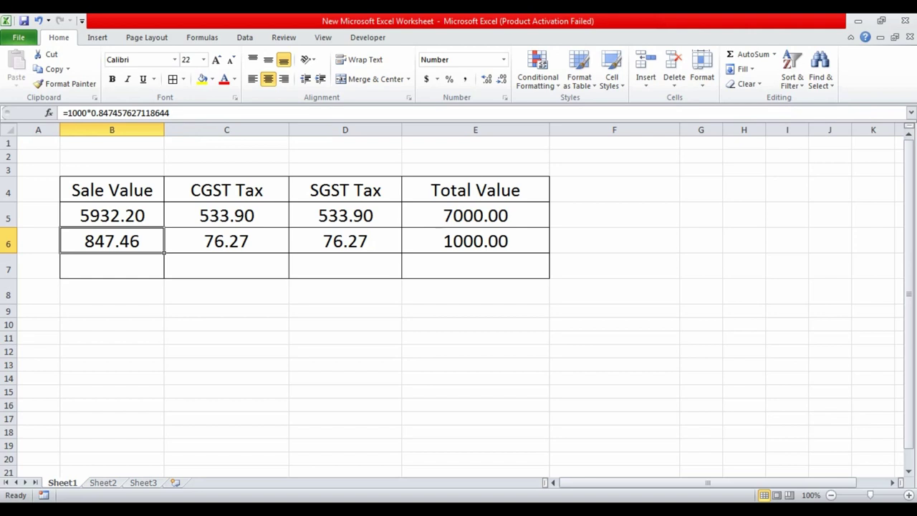
Add E6 and E5 together in E7 of the Total Value column.
left_click(475, 266)
type("+")
key("Up")
type("+")
key("Up")
key("Up")
key("Return")
key("Up")
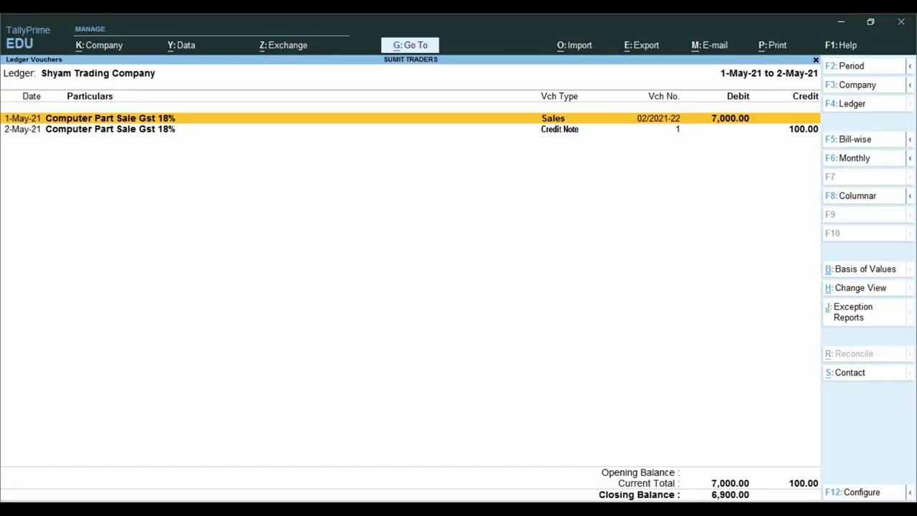
In TallyPrime, leave the party's ledger report and open voucher creation with Debit Note as the voucher type.
key("Escape")
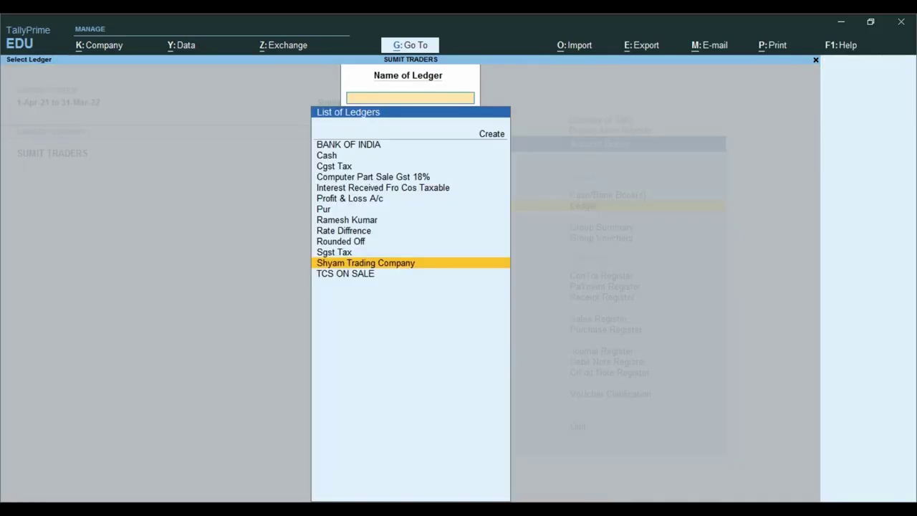
key("Escape")
key("Escape")
key("Escape")
key("Escape")
key("v")
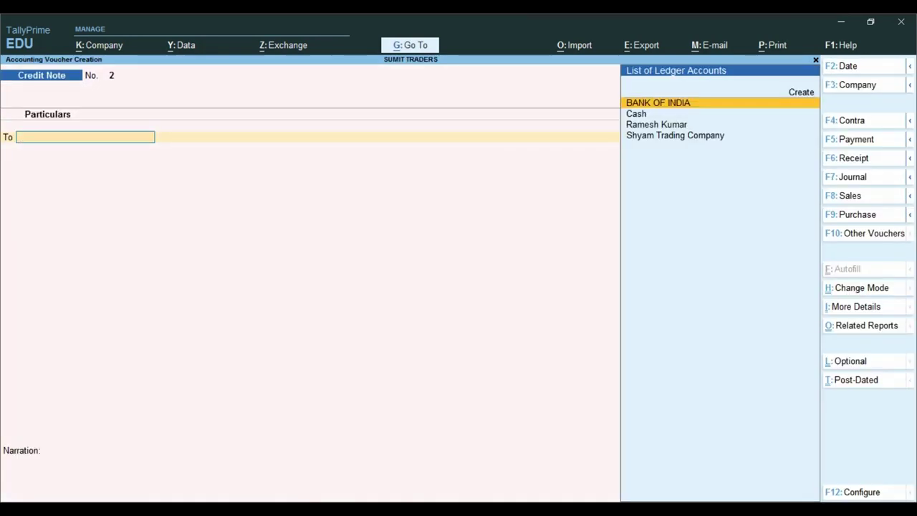
key("alt")
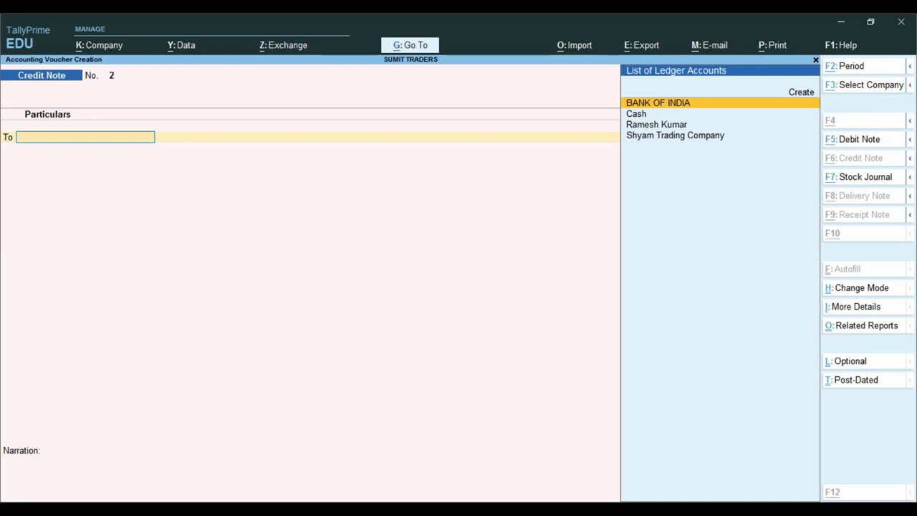
key("alt+F5")
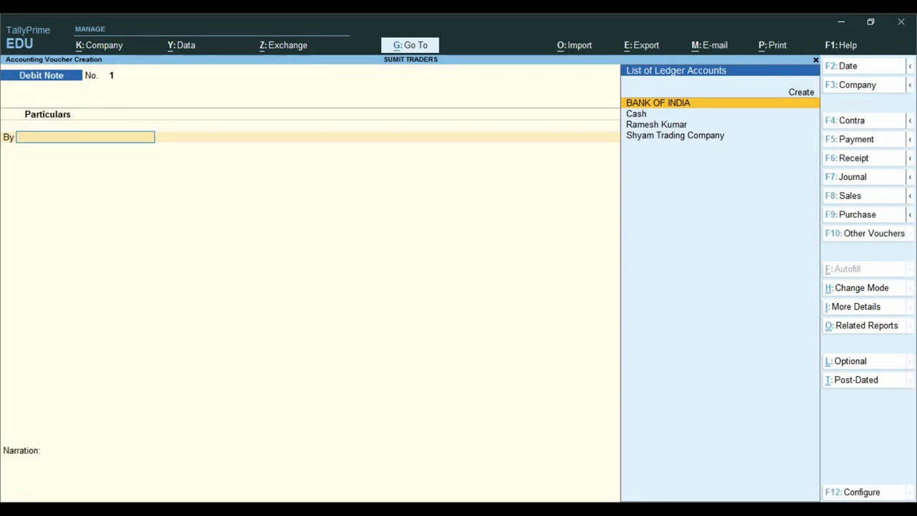
Debit Shyam Trading Company with 1000 On Account, and try Cgst Tax as the credit ledger before going back to that field.
type("Shyam Trading Company")
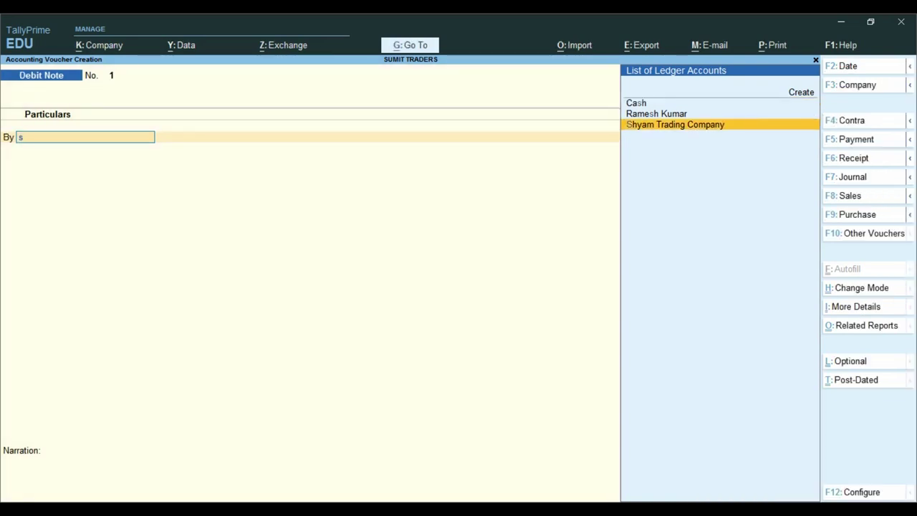
key("Return")
type("1000")
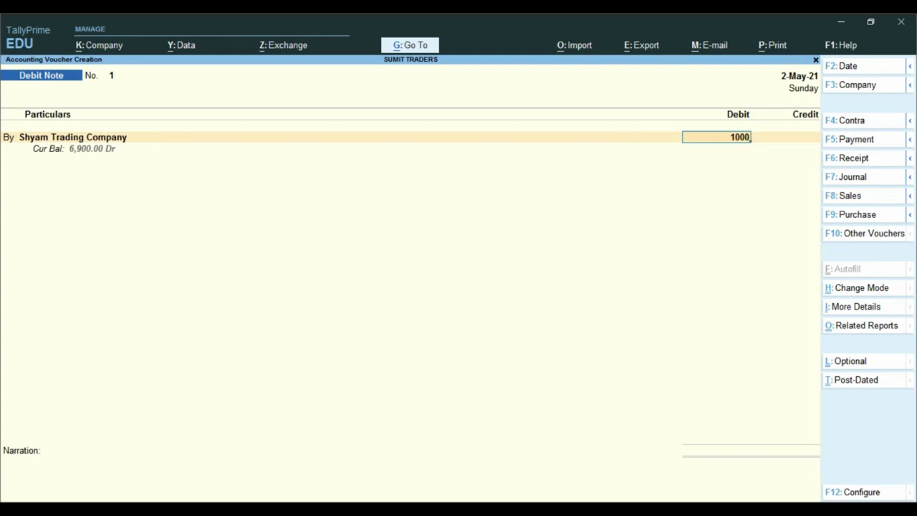
key("Return")
key("Down")
key("Down")
key("Return")
key("Return")
key("Return")
key("Return")
key("BackSpace")
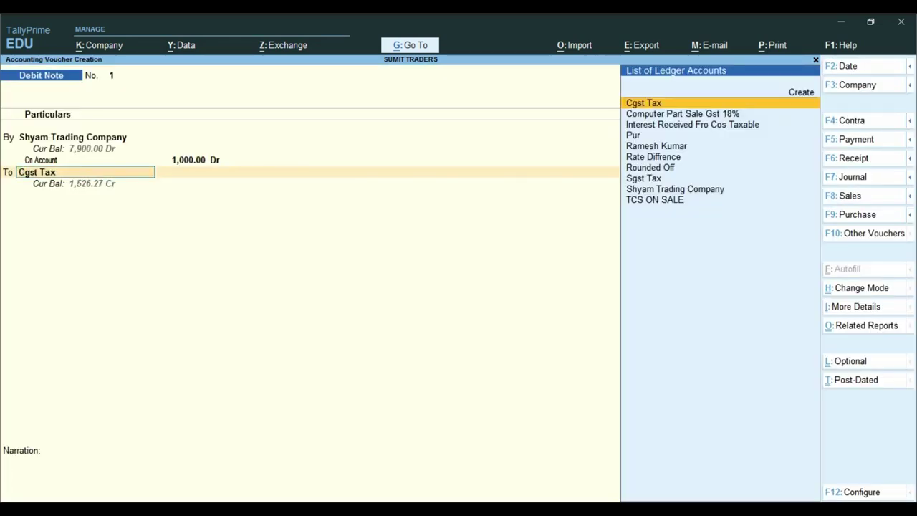
Create a new ledger named Rate Diff under Indirect Incomes from within the voucher and save it.
key("alt+c")
type("Rate Diff")
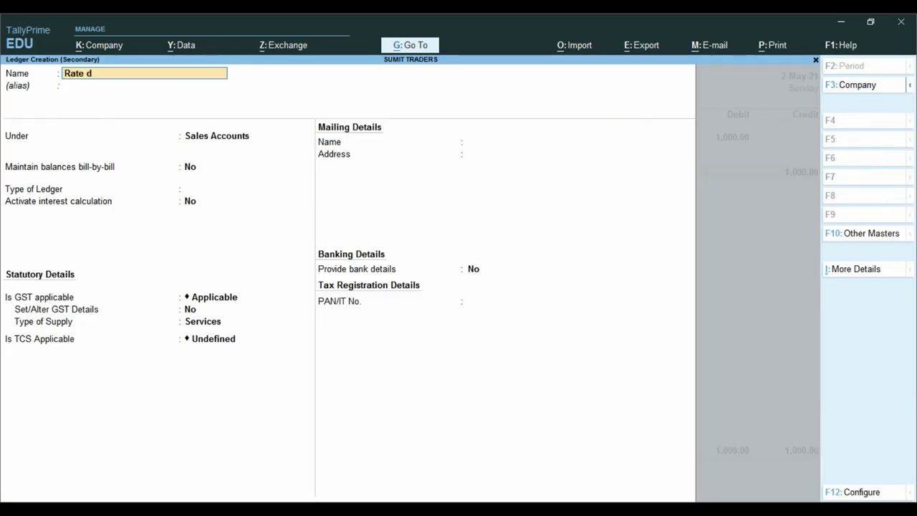
key("Return")
key("Return")
type("Ind")
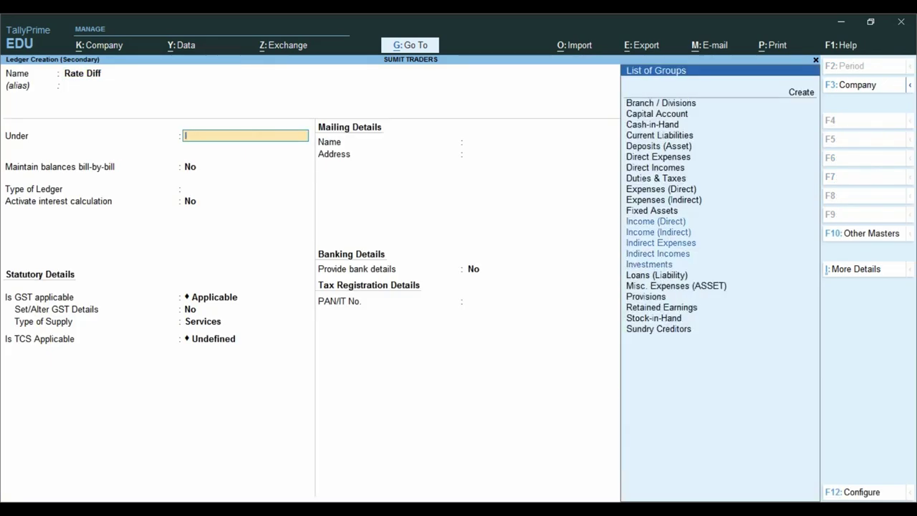
key("Down")
key("Down")
key("Down")
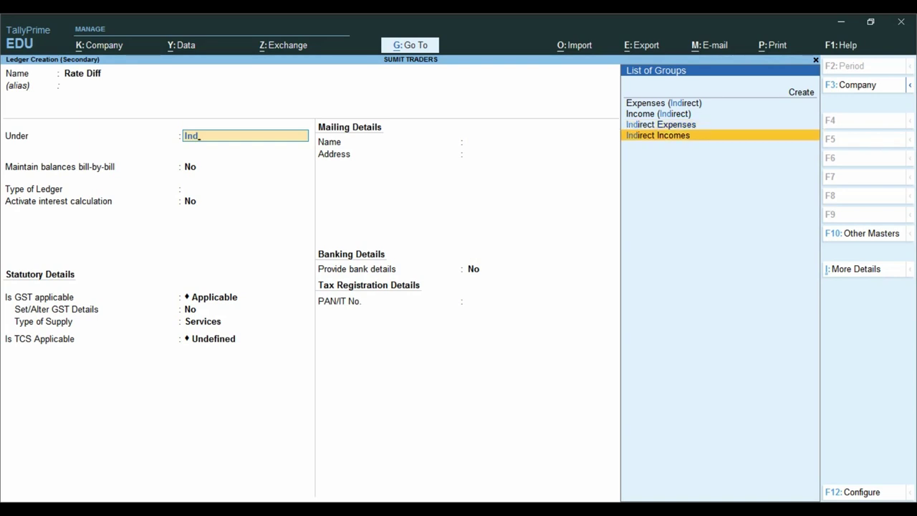
key("Return")
key("Return")
key("Return")
key("ctrl+a")
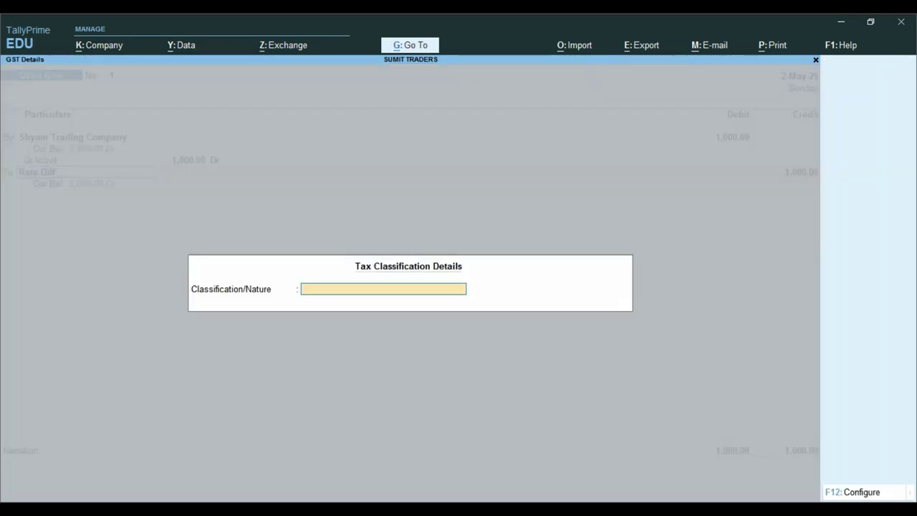
Dismiss the tax classification without a choice and discard the unsaved debit note.
key("Return")
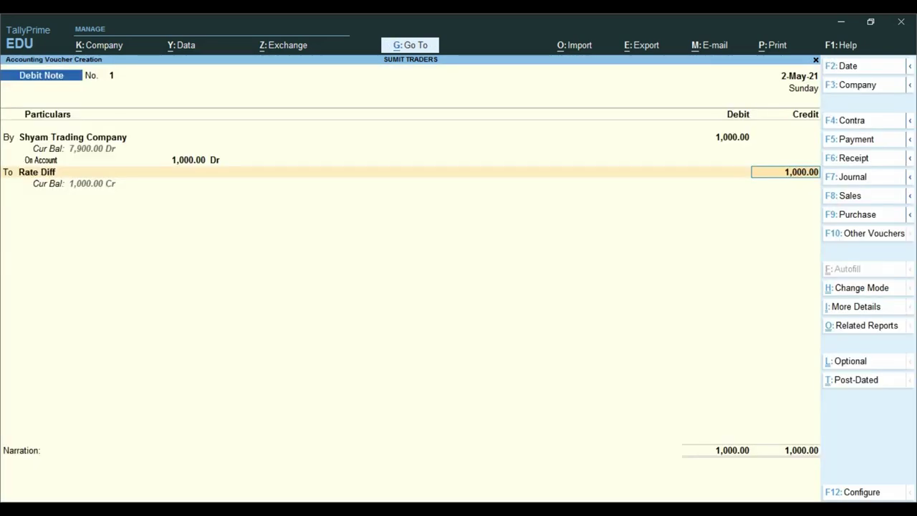
key("ctrl+1")
key("Escape")
key("y")
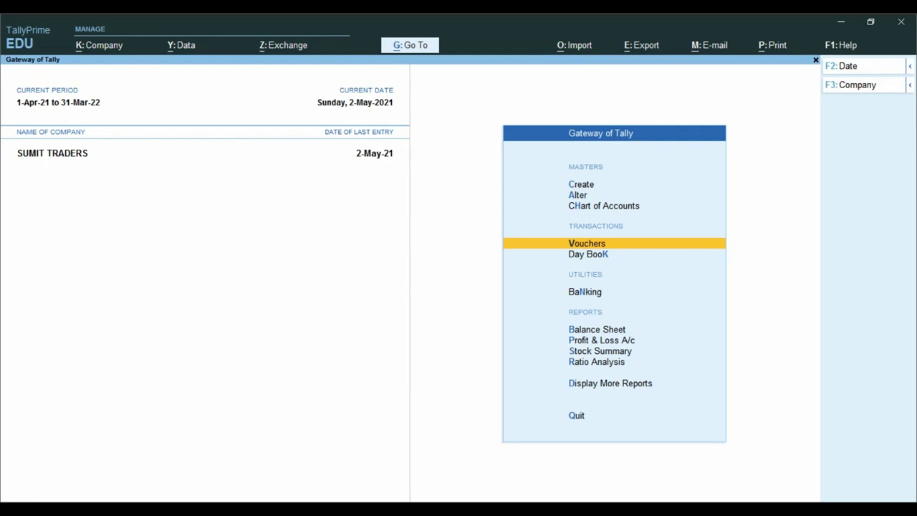
Start the debit note again and debit Shyam Trading Company with 1000.
key("Return")
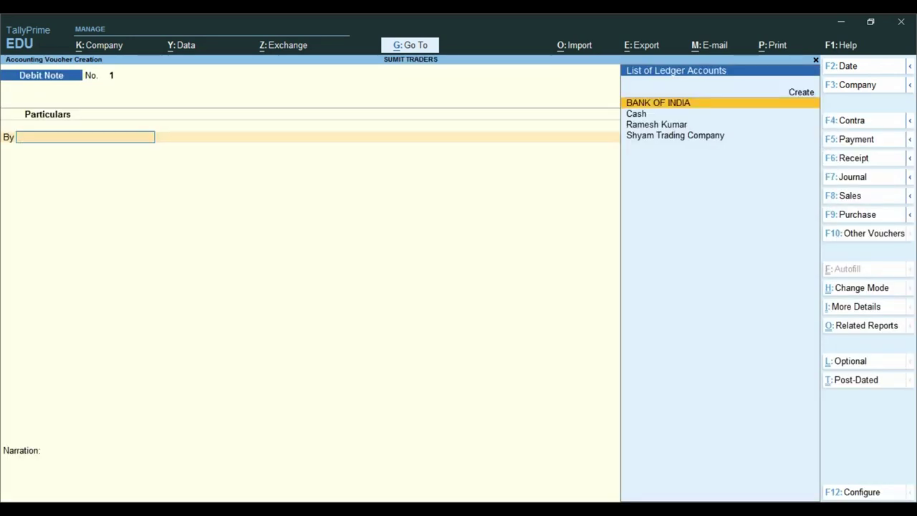
key("Down")
key("Down")
key("Down")
key("Return")
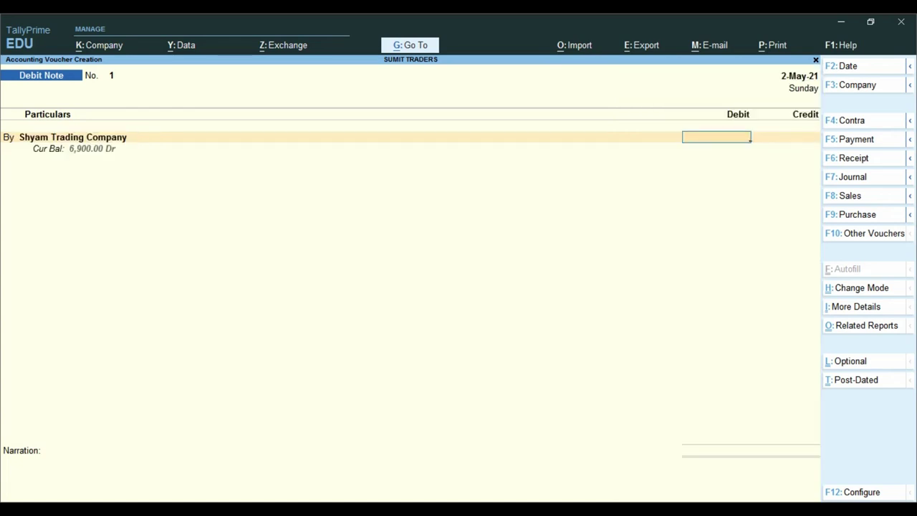
type("1000")
key("Return")
Allocate the debit as Agst Ref to bill 02/2021-22, correcting the amount to 1,000 Dr.
key("Return")
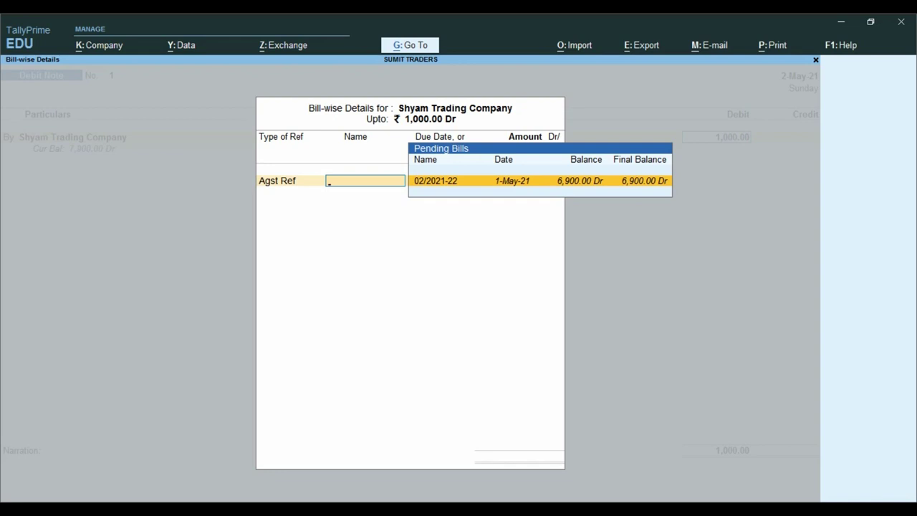
key("Return")
key("Return")
key("Return")
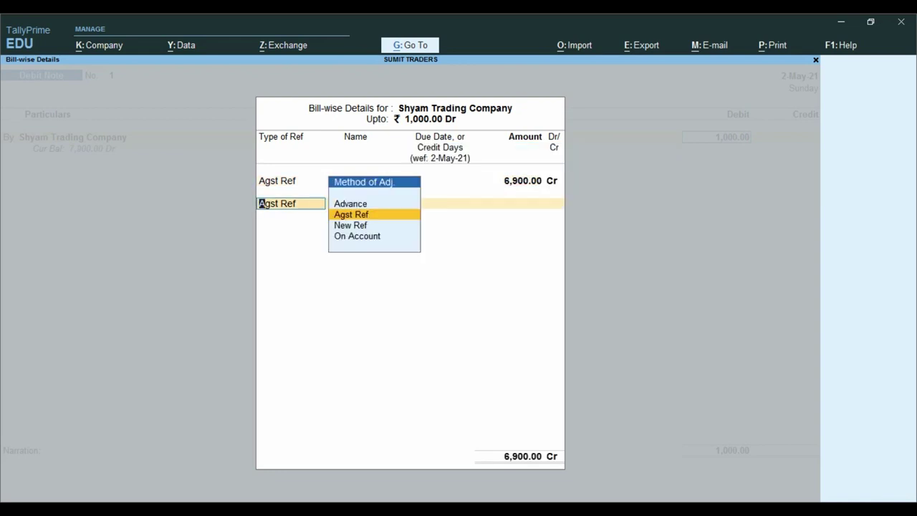
key("BackSpace")
key("BackSpace")
type("1,000")
key("Return")
key("Return")
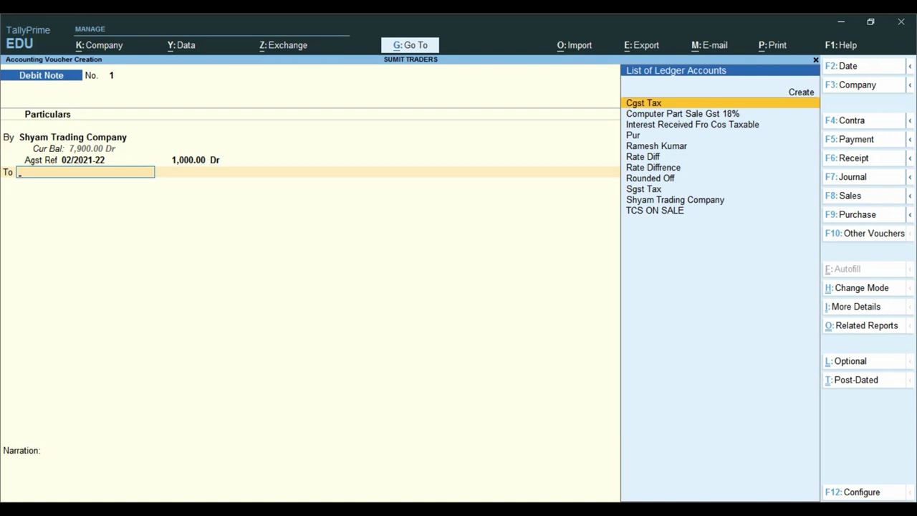
Switch to the Excel worksheet and add the B6 and B5 sale values together in B7.
key("alt+Tab")
left_click(111, 240)
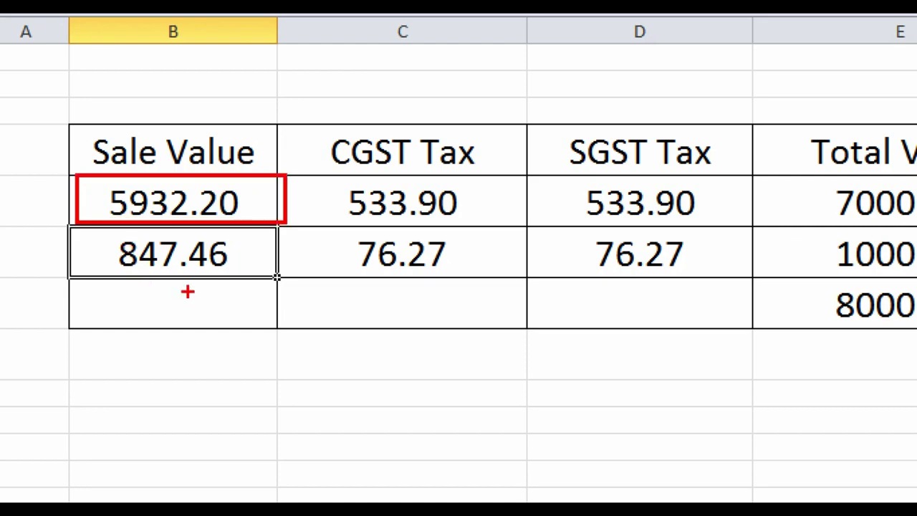
key("Down")
type("+")
key("Up")
type("+")
key("Up")
key("Up")
key("Return")
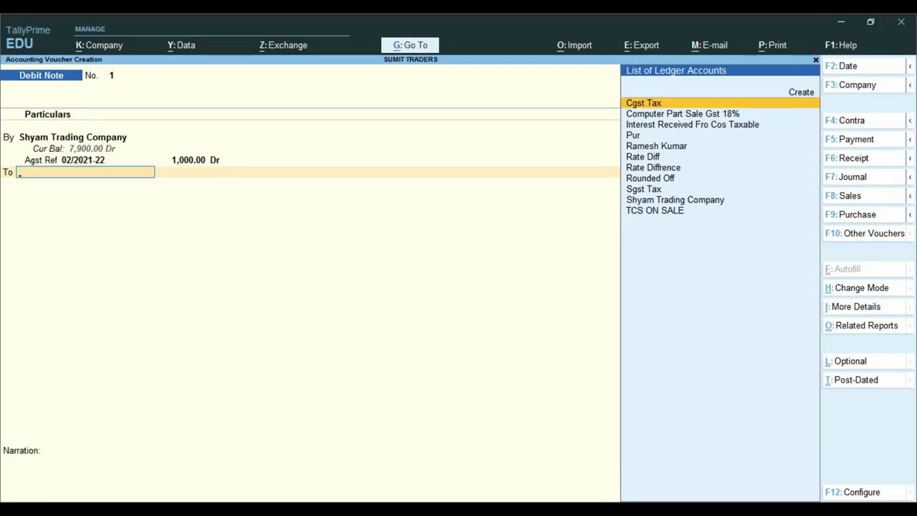
Credit the Computer Part Sale Gst 18% ledger in the debit note and classify it as Sales Taxable.
key("Down")
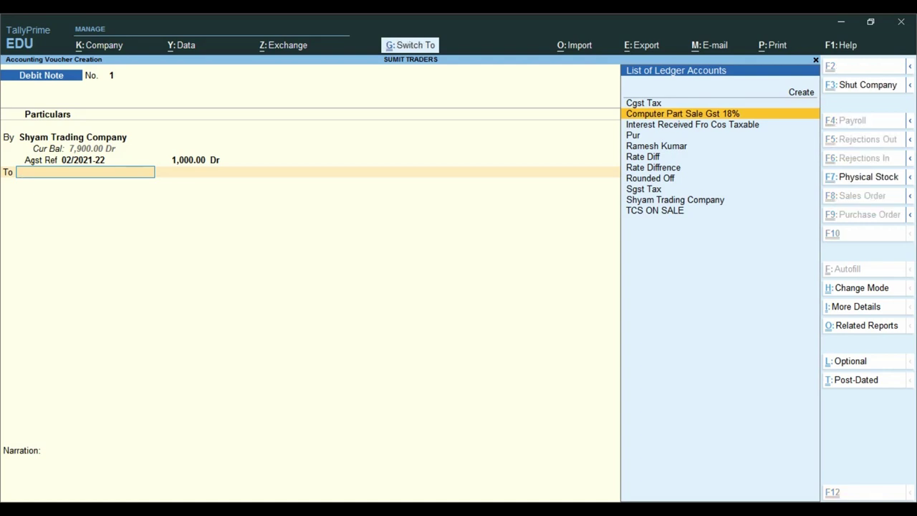
key("ctrl+1")
left_click(621, 106)
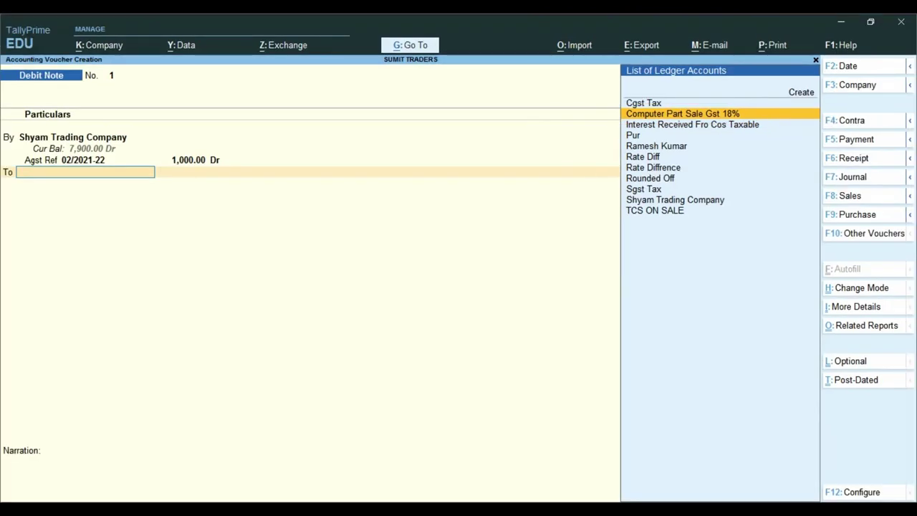
key("Return")
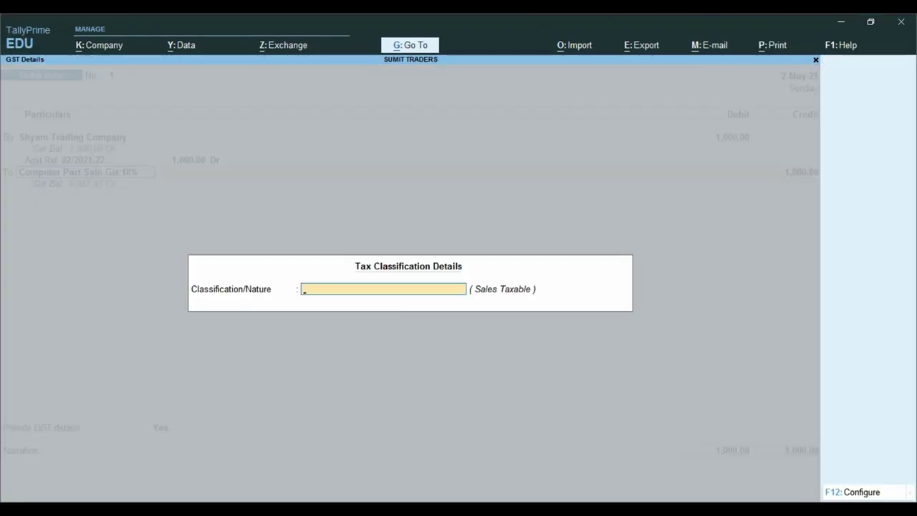
type("Sal")
key("Down")
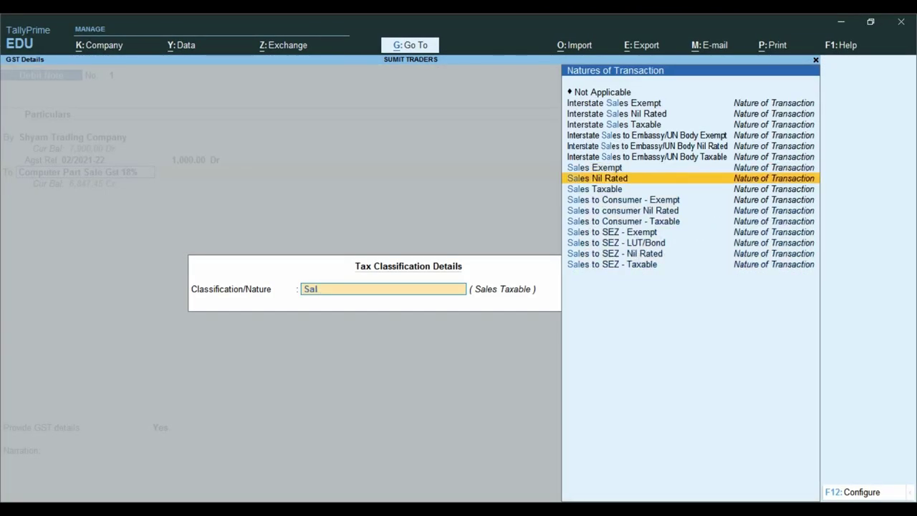
key("Down")
key("Return")
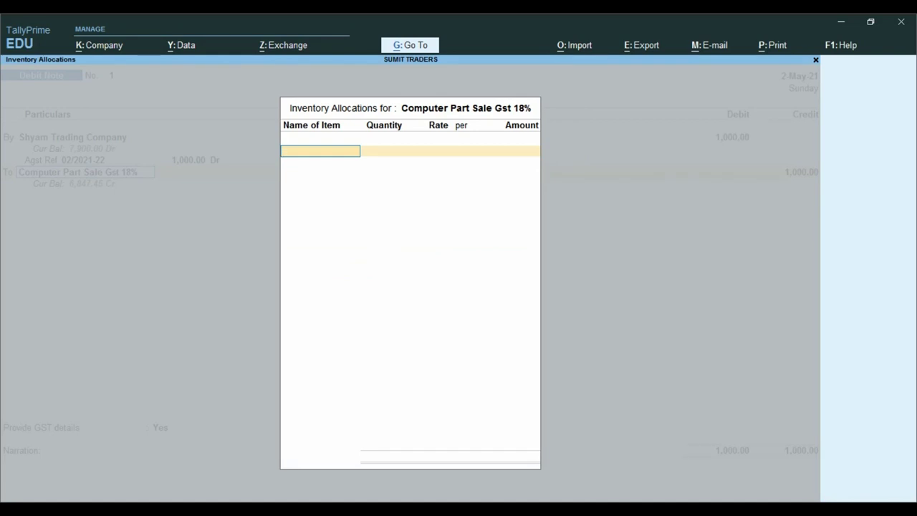
Leave the inventory allocations empty and set the Computer Part Sale Gst 18% credit to 847.46, taken from worksheet cell B6.
key("Escape")
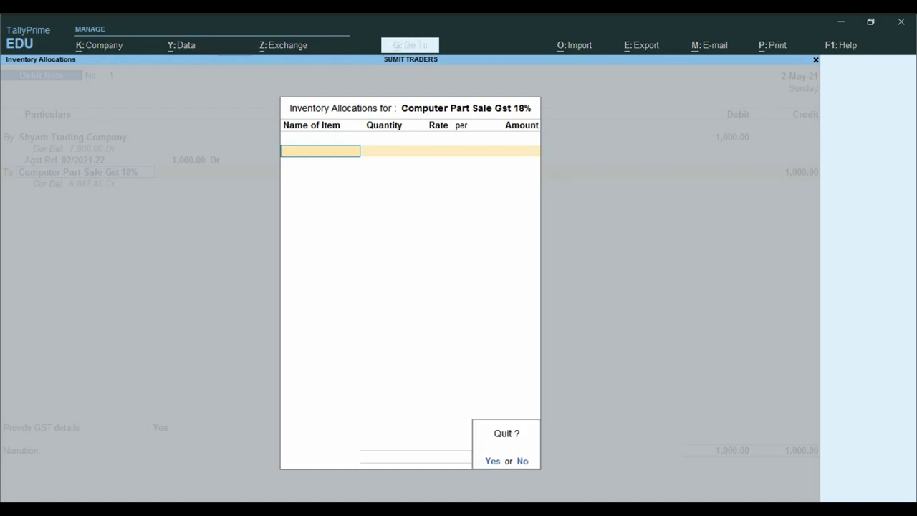
key("y")
key("Return")
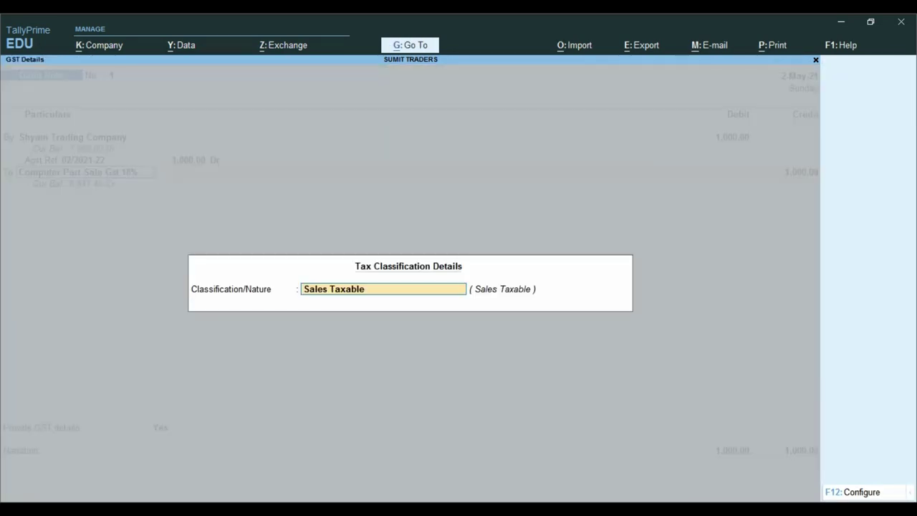
key("Return")
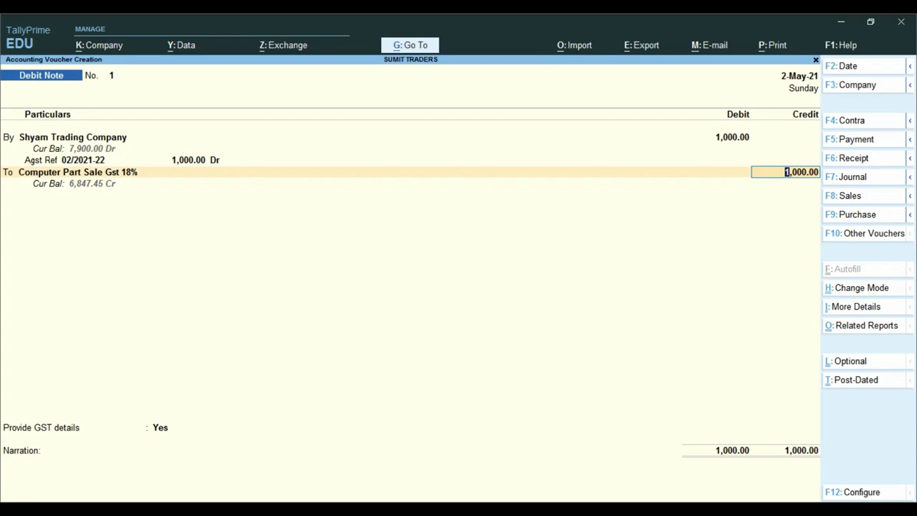
key("alt+Tab")
left_click(111, 240)
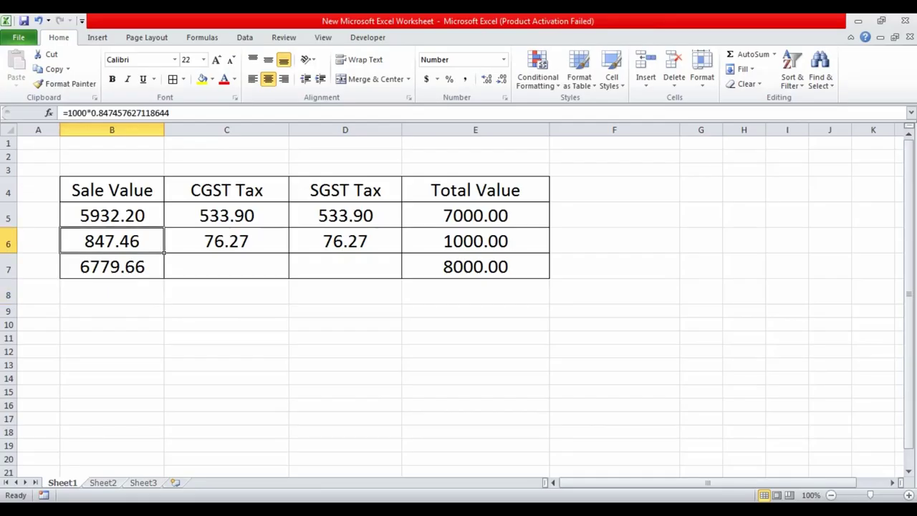
key("alt+Tab")
type("847.46")
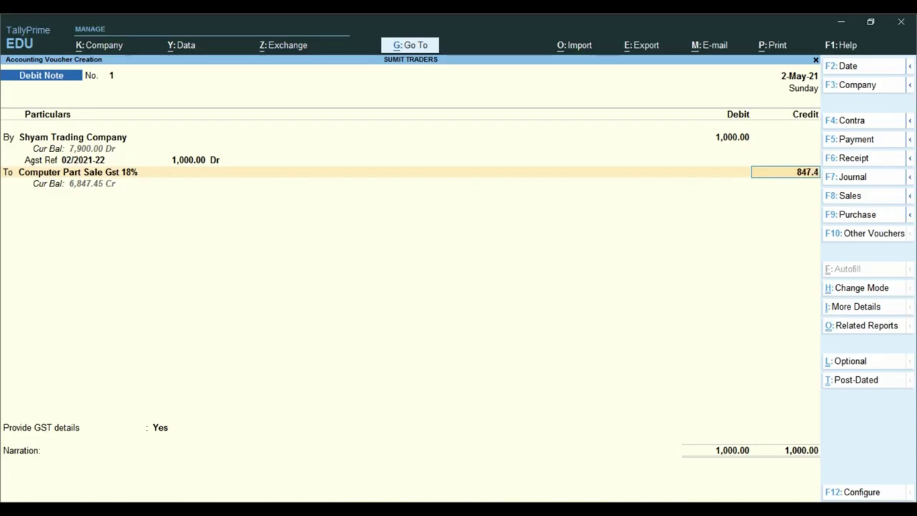
key("Return")
Credit Cgst Tax with 76.27, checking the amount against the Excel worksheet.
type("Cg")
key("Return")
key("alt+Tab")
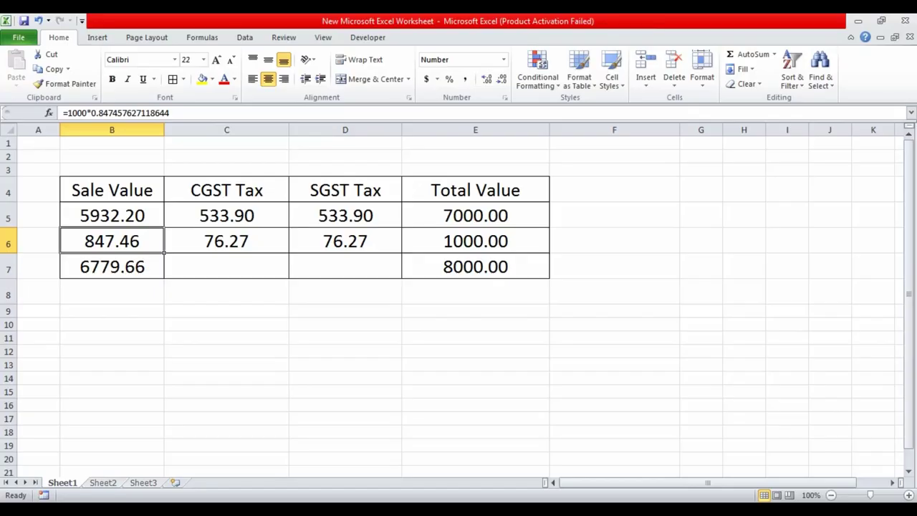
key("alt+Tab")
type("76.27")
key("Return")
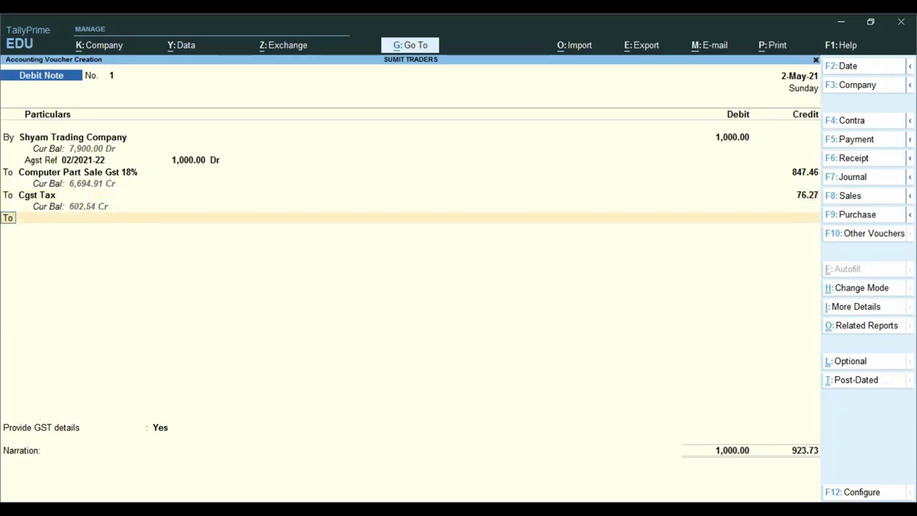
Credit Sgst Tax with 76.27 as the last line of the debit note.
type("Sg")
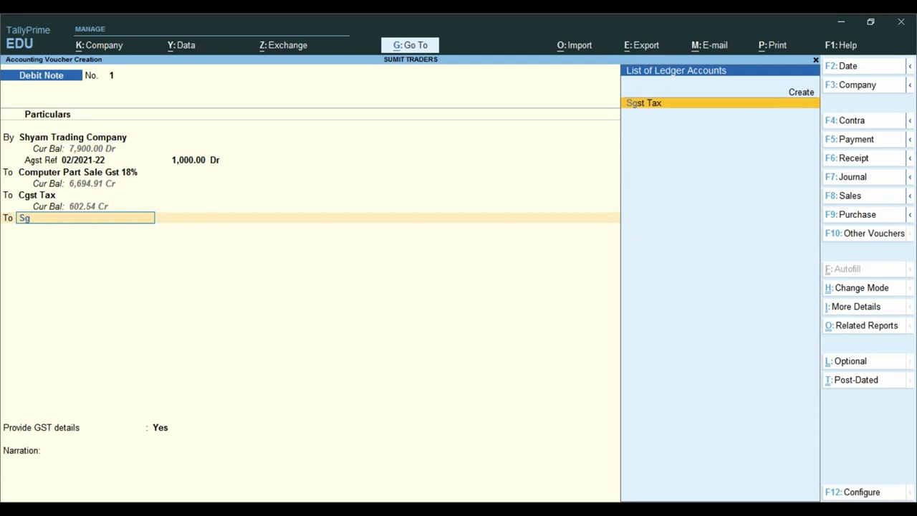
key("Return")
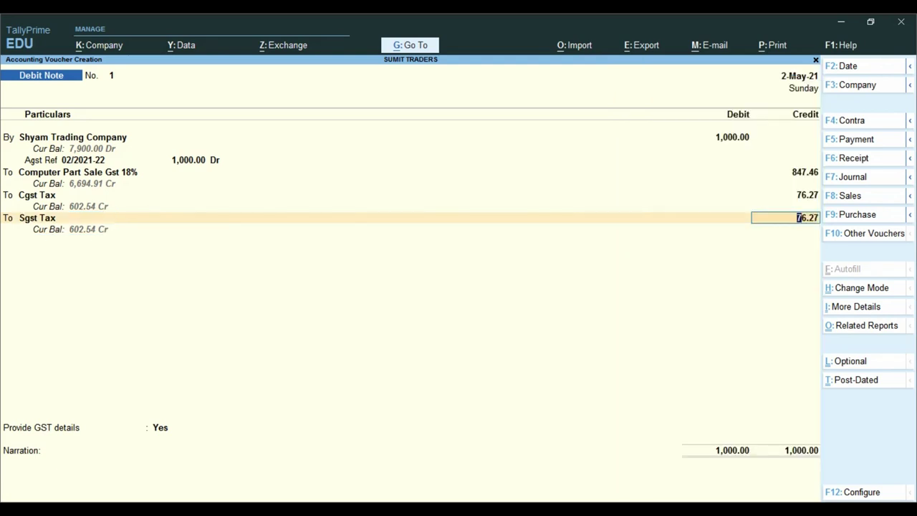
key("ctrl")
key("Return")
Give 07-Others as the reason for issuing the note, leave the narration empty and save the debit note.
key("Return")
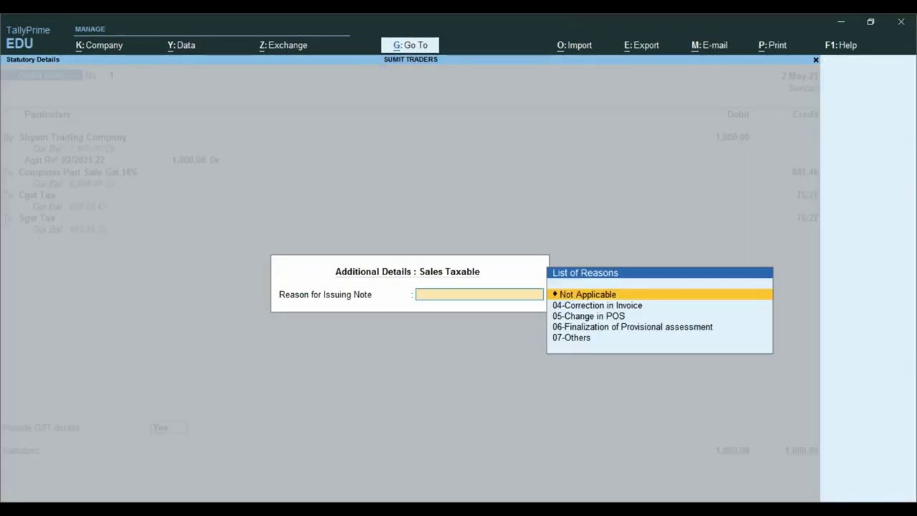
key("Down")
key("Down")
key("Down")
key("Down")
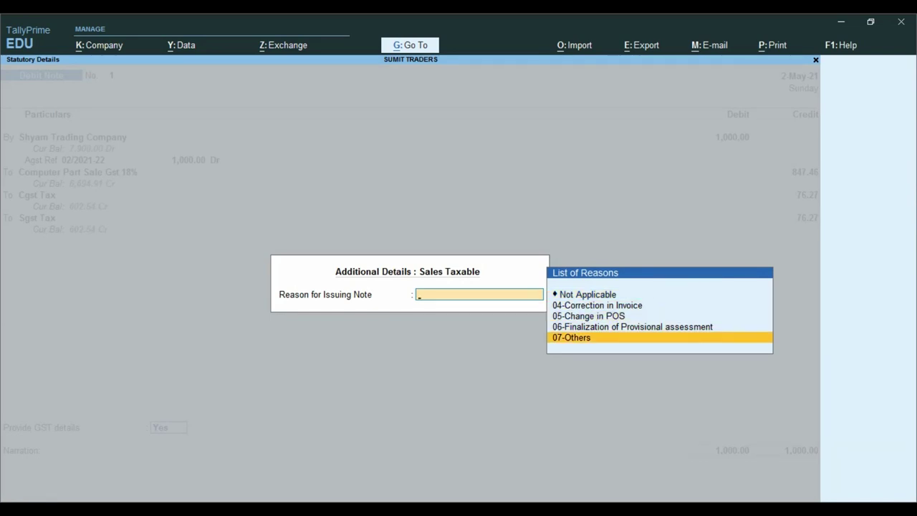
key("Return")
key("Return")
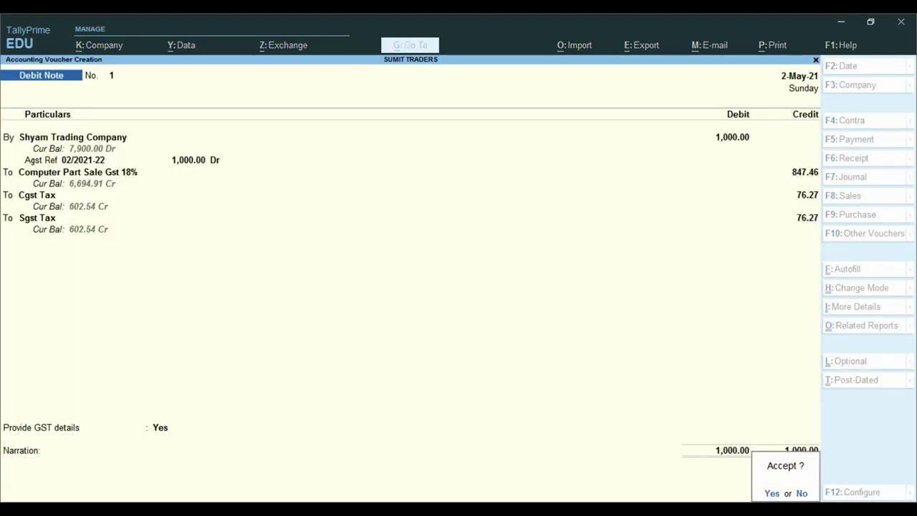
key("Return")
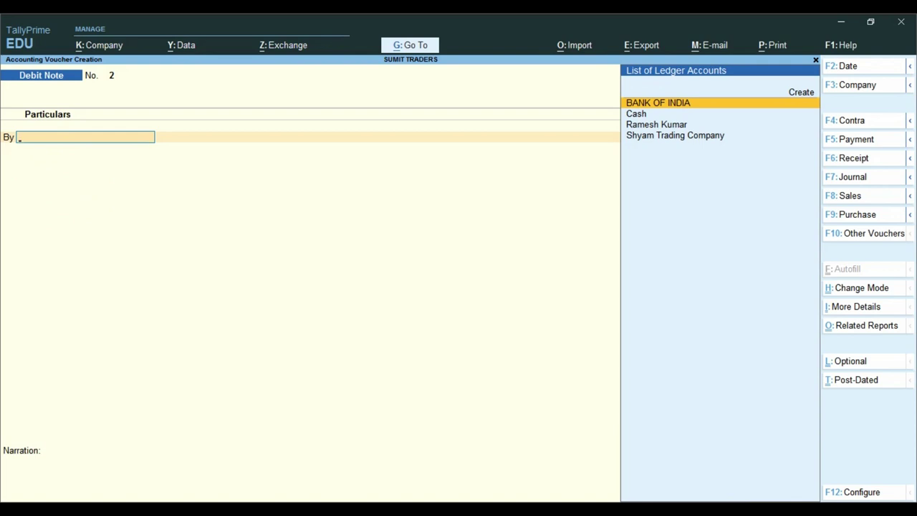
Leave debit note entry and open the Profit & Loss A/c report.
key("Escape")
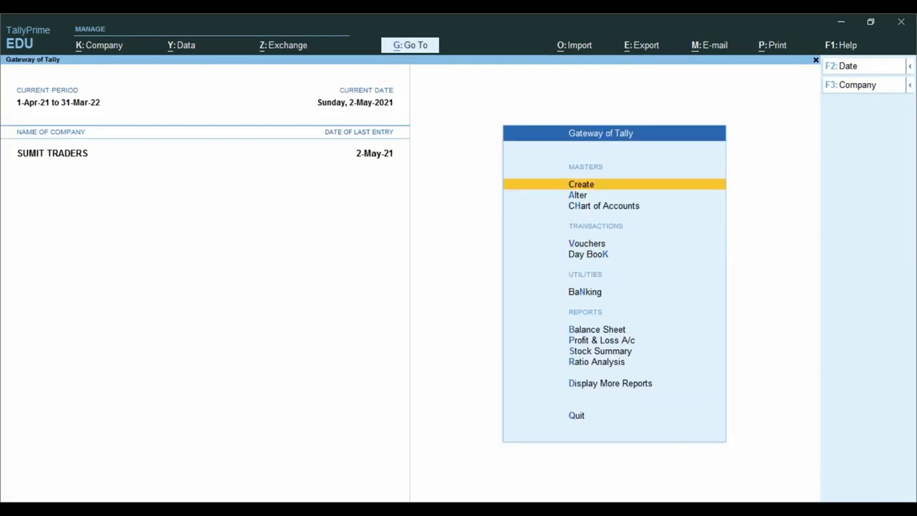
key("Down")
key("Down")
key("Down")
key("Down")
key("Down")
key("Down")
key("Down")
key("Down")
key("Down")
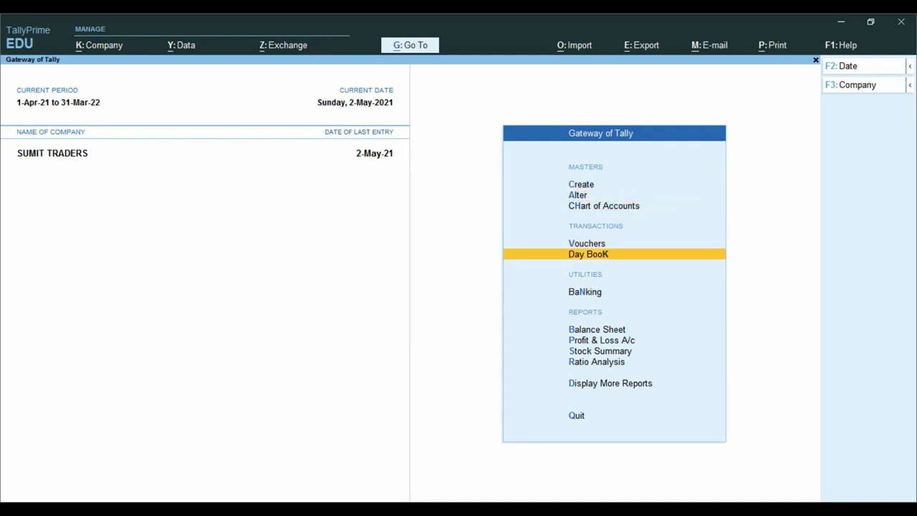
key("Up")
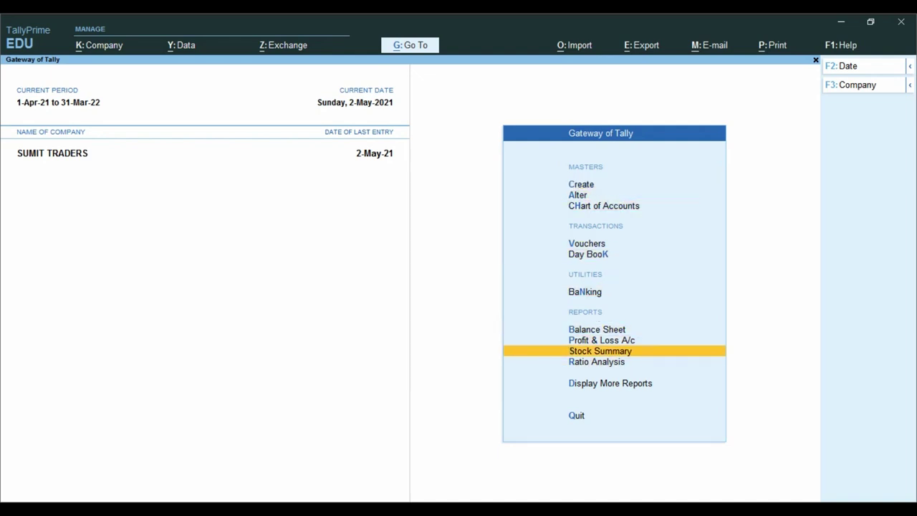
key("Up")
key("Return")
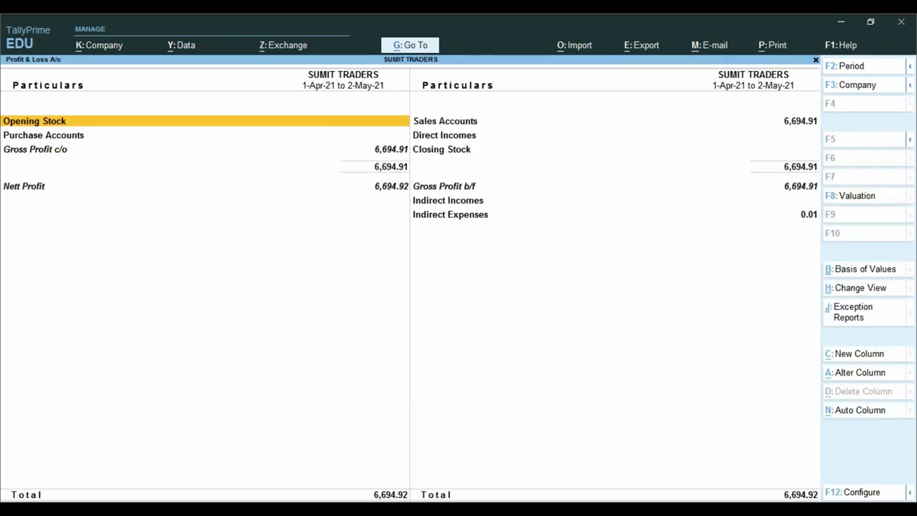
Expand the Profit & Loss A/c in detail and drill into the Computer Part Sale Gst 18% ledger's May vouchers.
key("alt+F5")
key("Right")
key("Down")
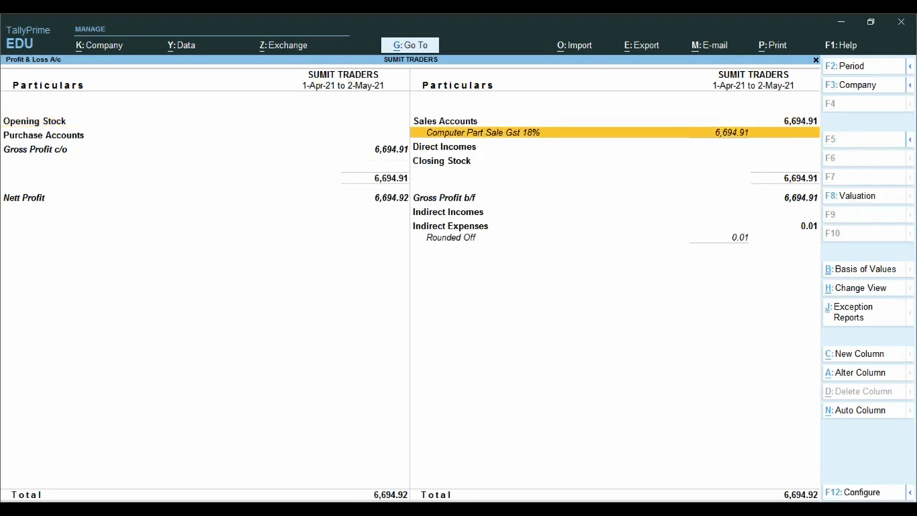
key("Return")
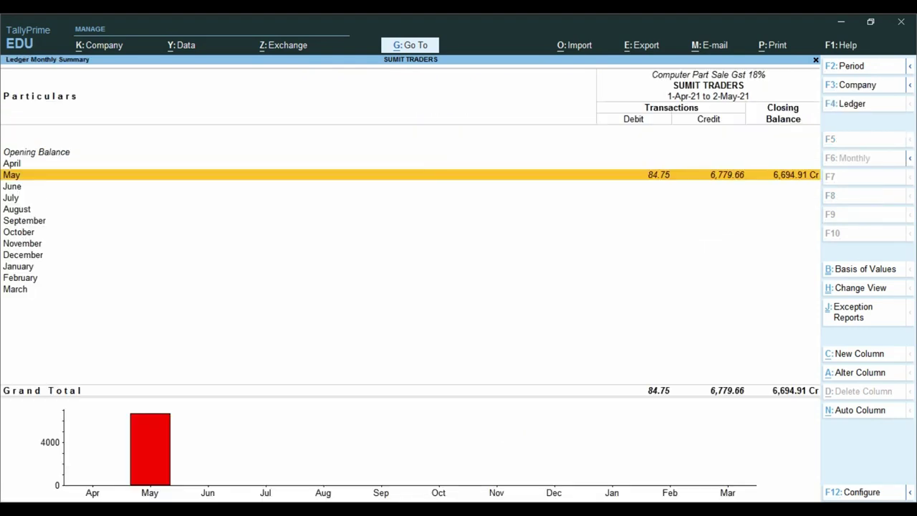
key("ctrl")
key("Return")
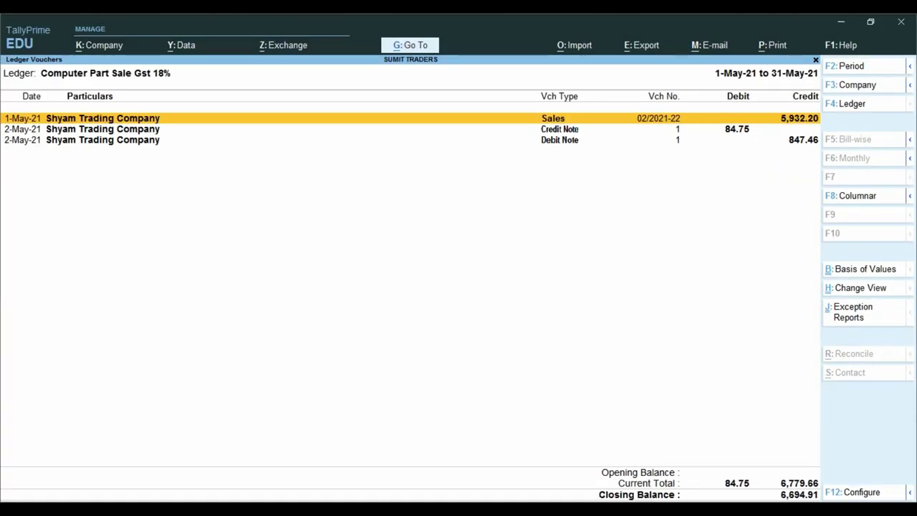
Examine the ledger's sales, credit note and debit note amounts and its totals, comparing them with the Excel worksheet.
key("ctrl+1")
left_click(791, 124)
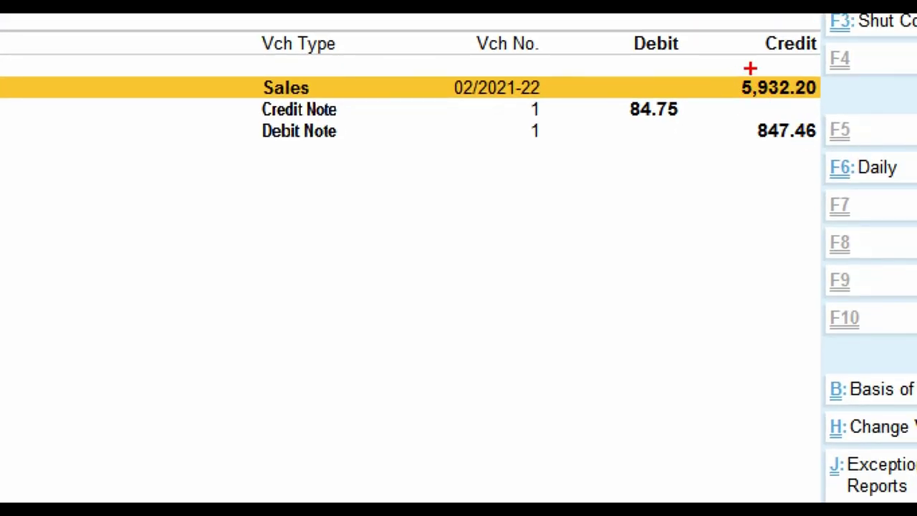
key("alt+Tab")
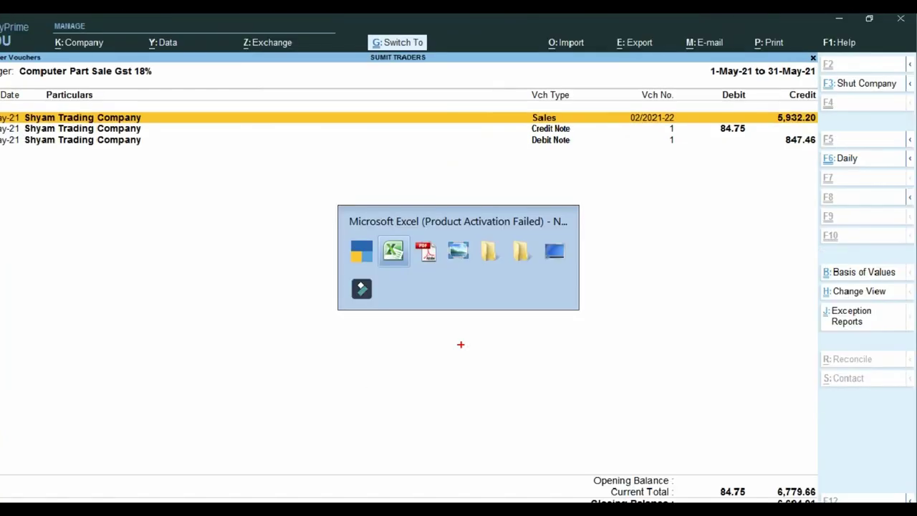
key("alt+Tab")
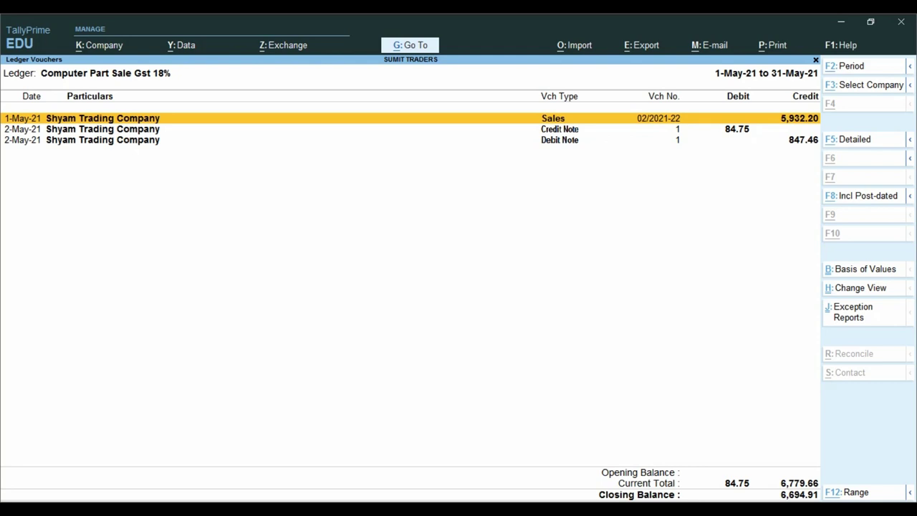
key("Down")
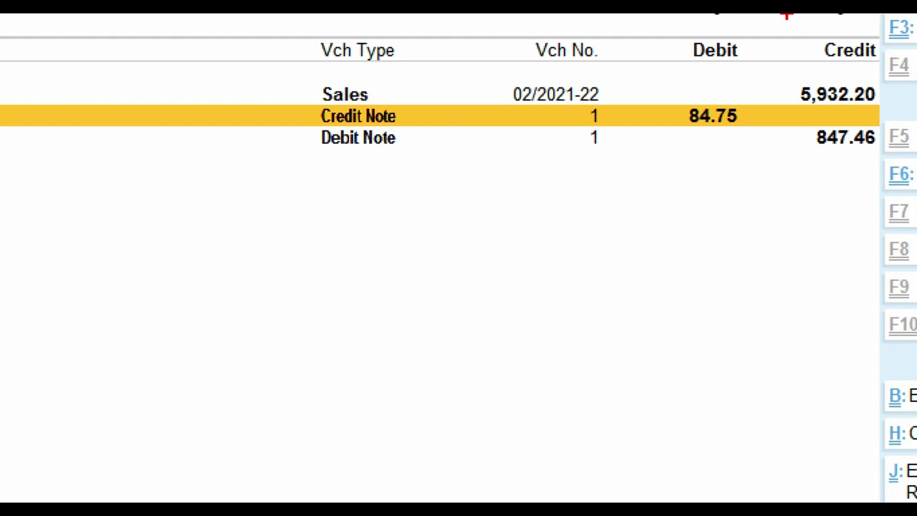
left_click_drag(663, 90, 746, 154)
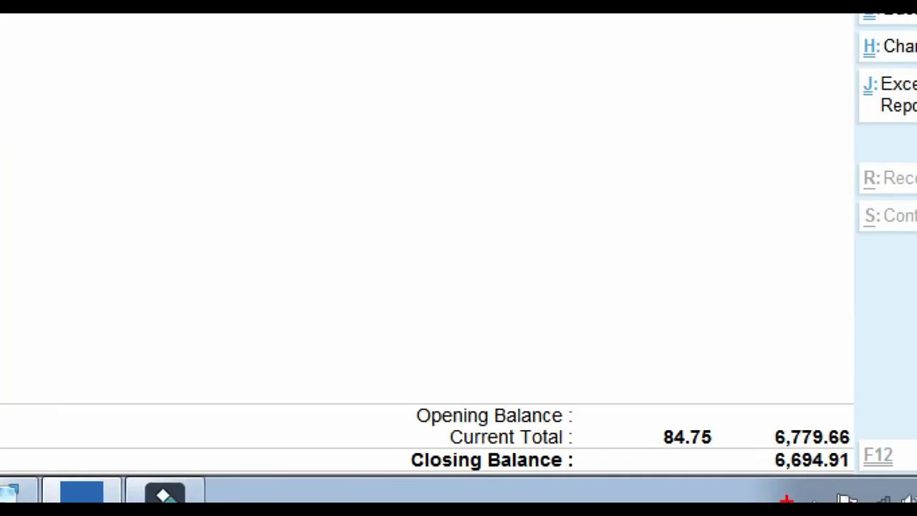
left_click_drag(749, 444, 893, 505)
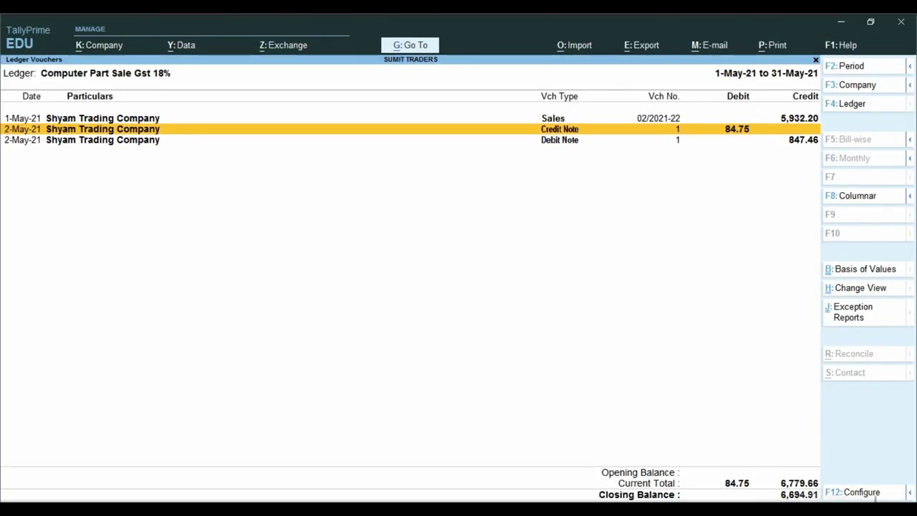
Close the ledger and Profit & Loss reports, then open Display More Reports from the Gateway of Tally.
key("Escape")
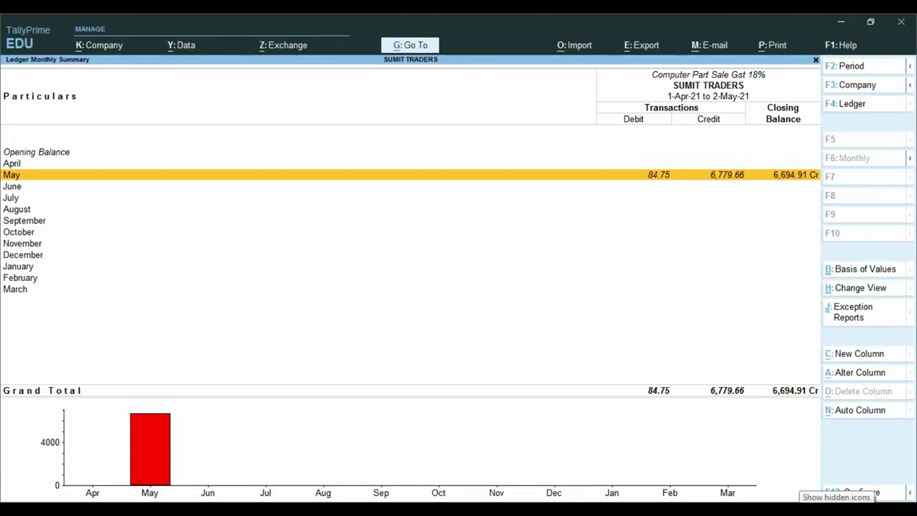
key("Escape")
key("Escape")
key("c")
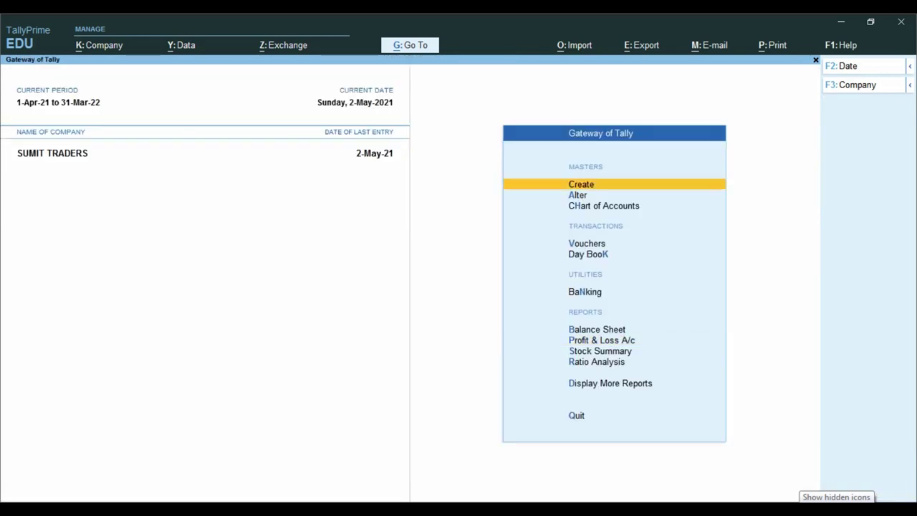
key("Down")
key("Down")
key("Down")
key("Down")
key("Down")
key("Down")
key("Down")
key("Down")
key("Down")
key("Down")
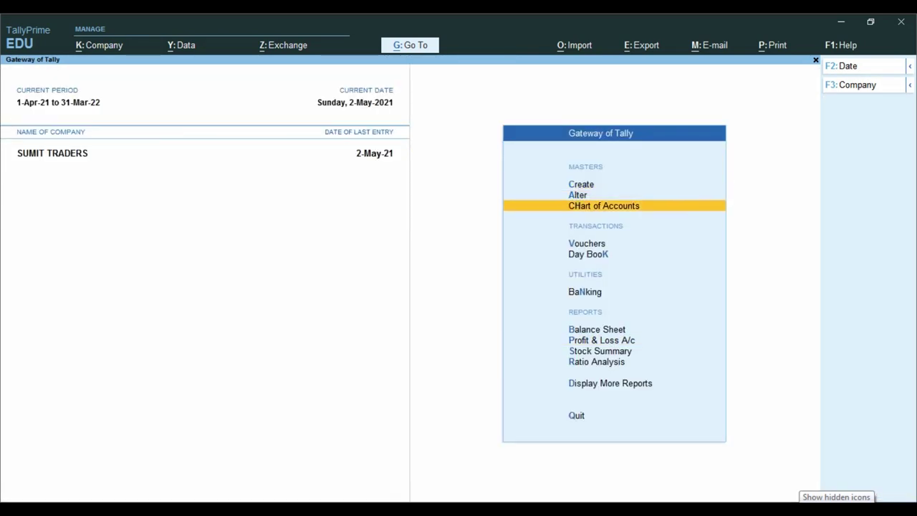
key("Return")
Open the GSTR-1 report from the GST reports under Statutory Reports.
key("Down")
key("Down")
key("Down")
key("Down")
key("Down")
key("Down")
key("Down")
key("Down")
key("Down")
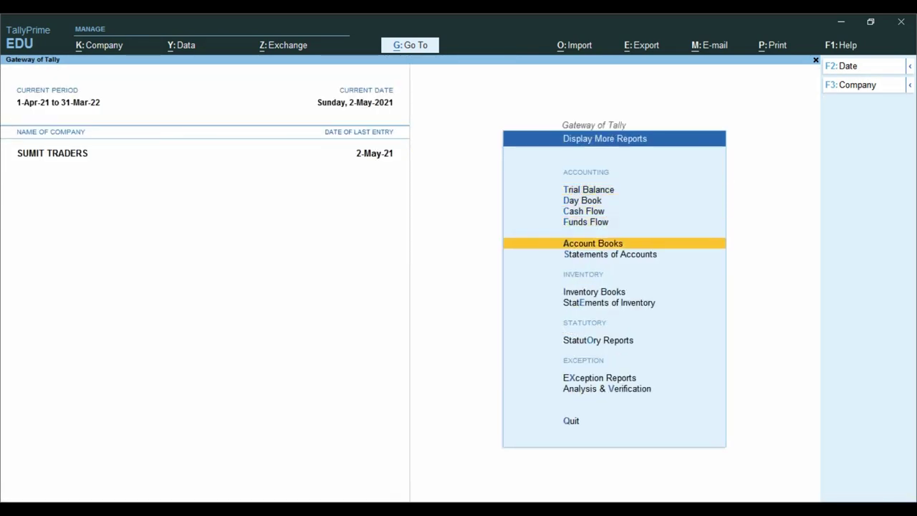
key("Up")
key("Return")
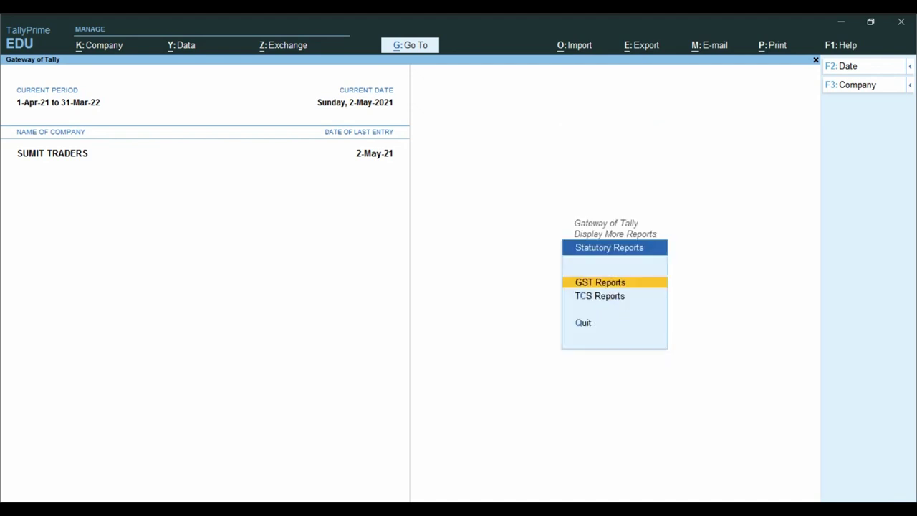
key("Return")
key("Return")
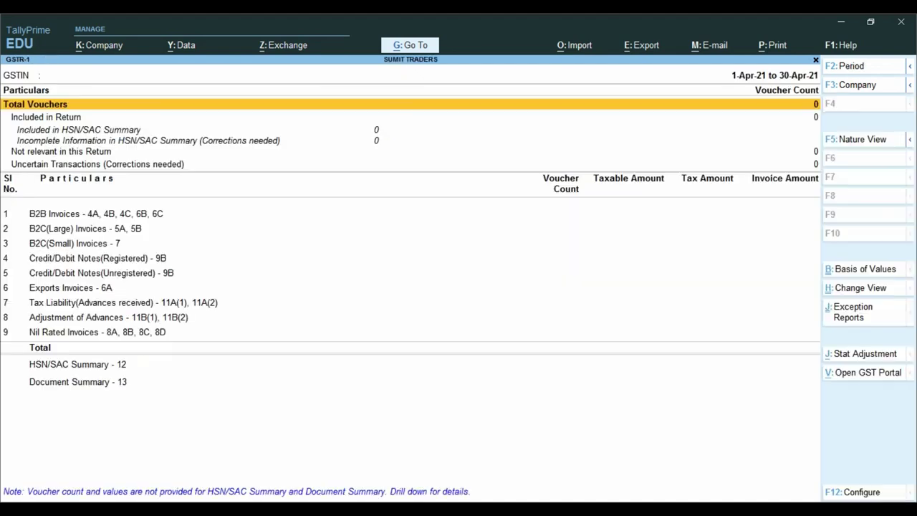
Set the GSTR-1 report period to 1-Apr-21 to 2-May-21.
key("F2")
key("Return")
type("2-5")
key("Return")
Check the taxable and tax totals, and drill through B2C(Small) Invoices - 7 into the Rajasthan 18% vouchers.
key("Down")
key("Down")
key("Down")
key("Down")
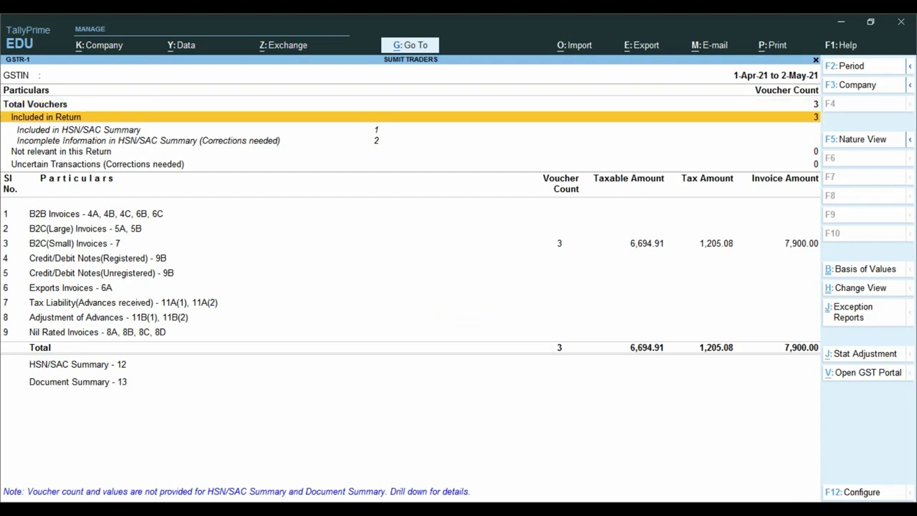
key("Down")
key("Down")
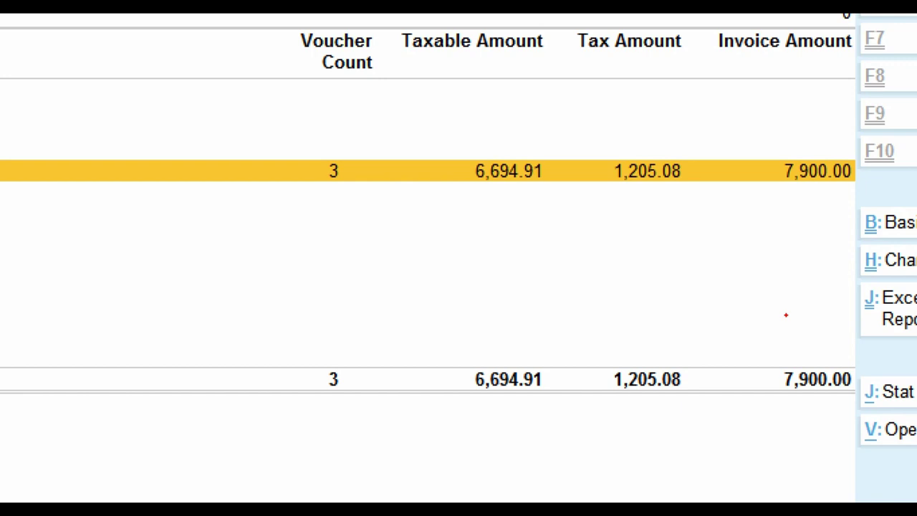
left_click_drag(439, 344, 571, 413)
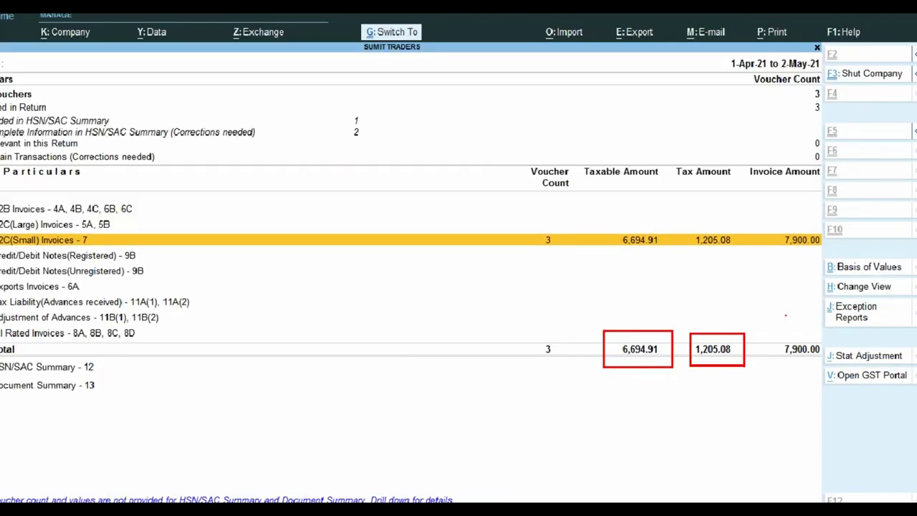
key("Return")
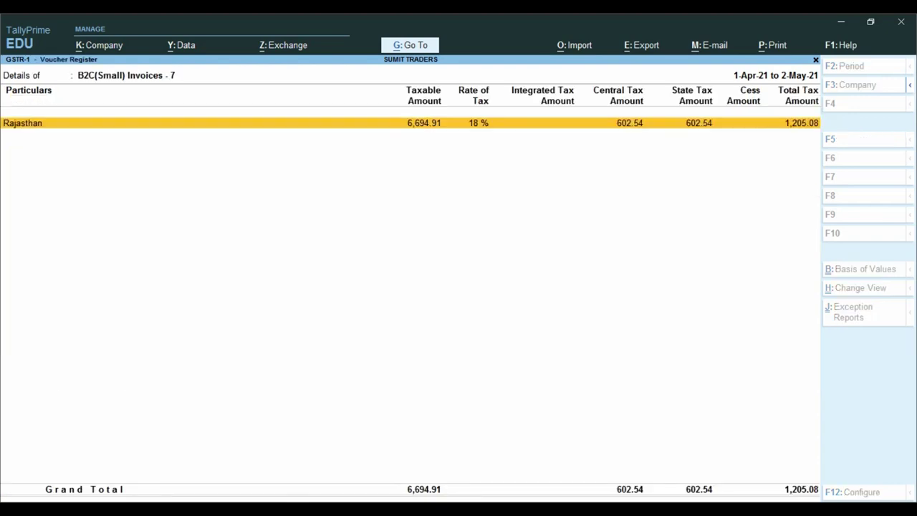
key("Return")
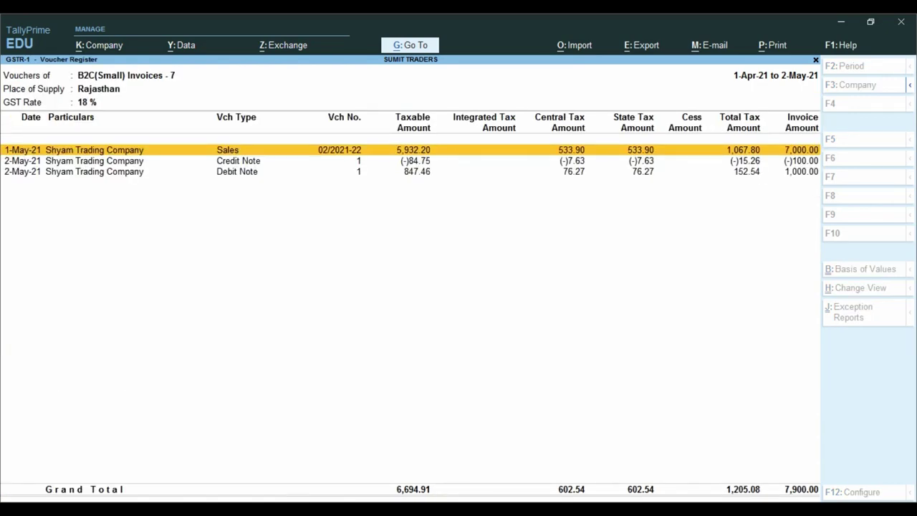
Examine the taxable amounts of the sales, credit note and debit note vouchers in the GSTR-1 voucher register.
key("alt")
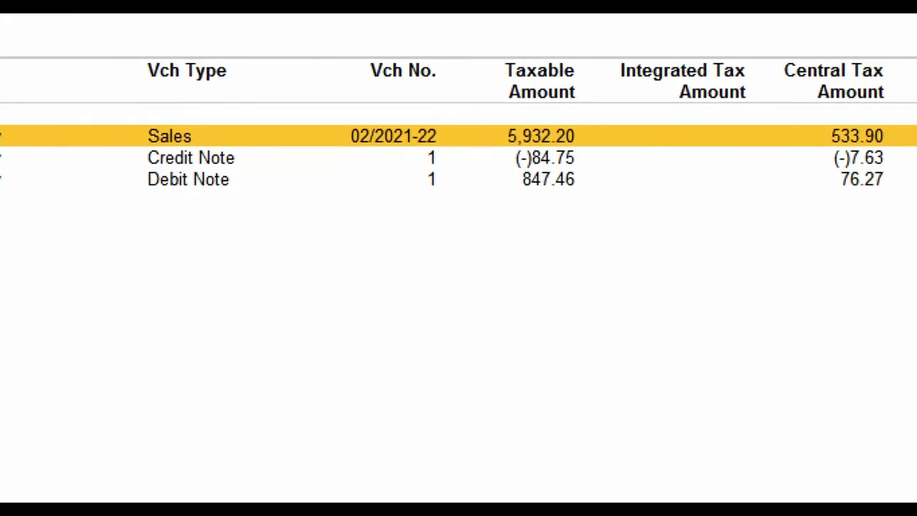
left_click_drag(94, 115, 625, 149)
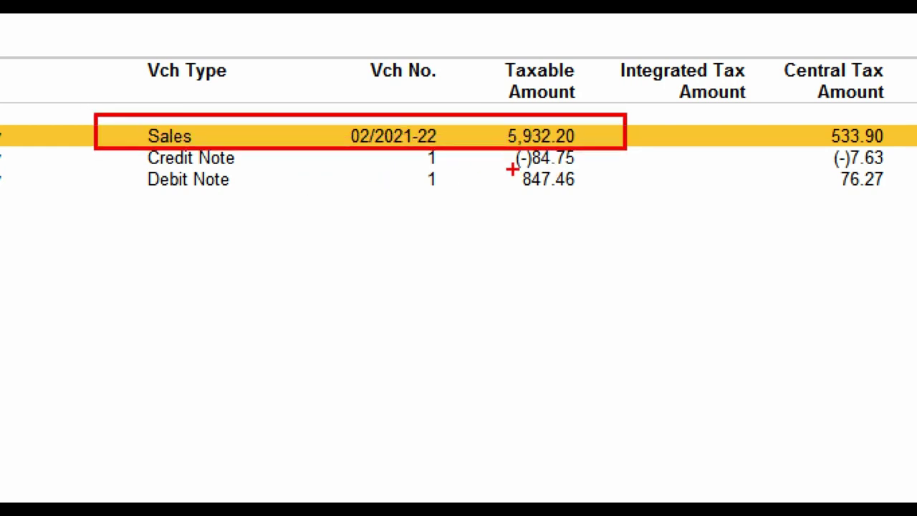
mouse_move(120, 170)
left_mouse_down()
mouse_move(196, 190)
mouse_move(553, 199)
mouse_move(628, 189)
mouse_move(631, 201)
left_mouse_up()
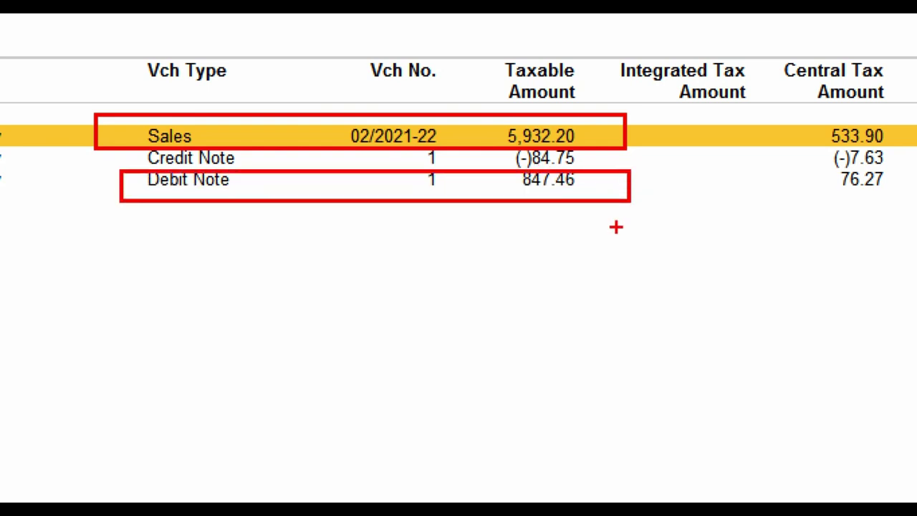
key("e")
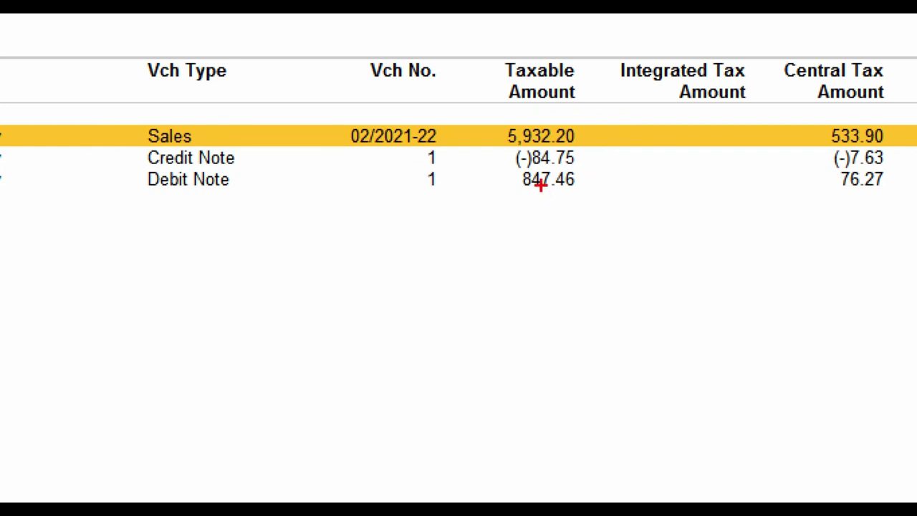